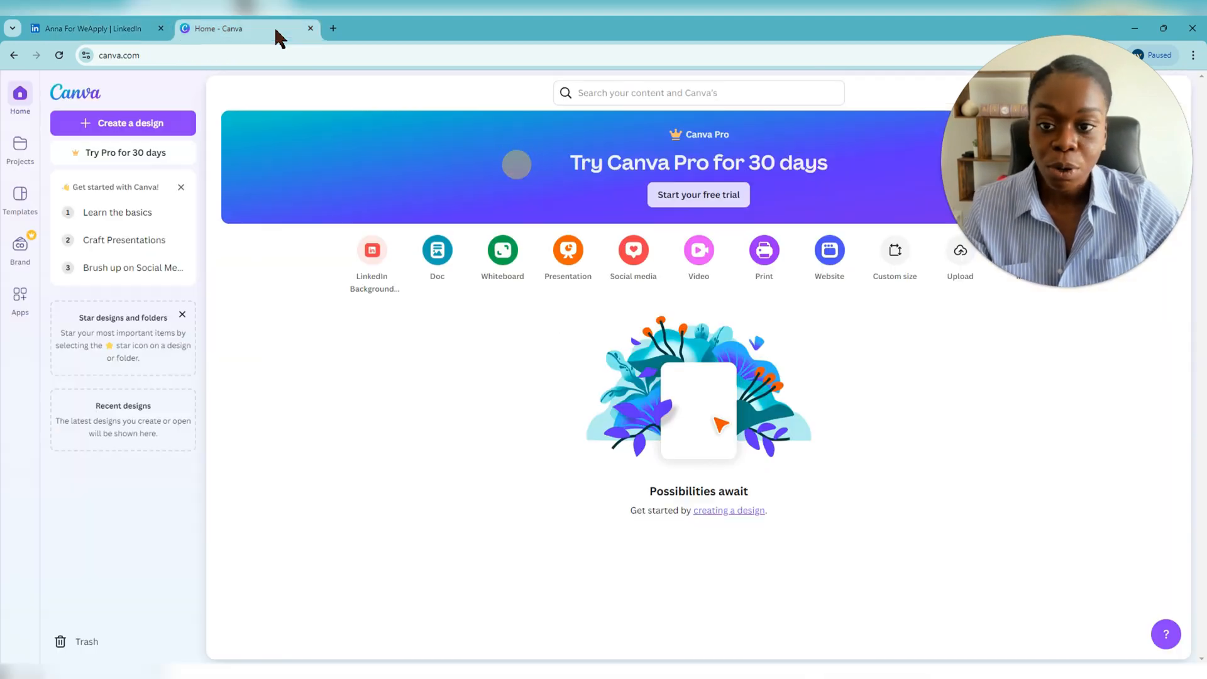
# - In Canva, search the templates for 'linkedin banner'
pyautogui.click(288, 30)
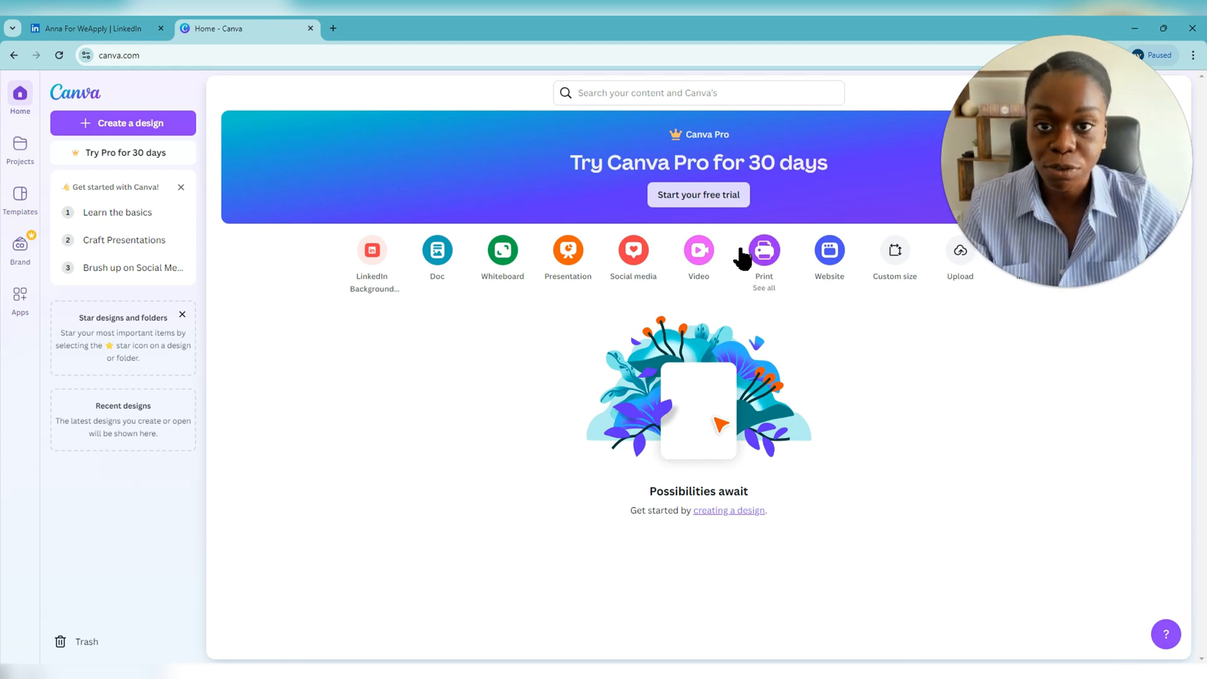
pyautogui.click(655, 97)
pyautogui.click(649, 158)
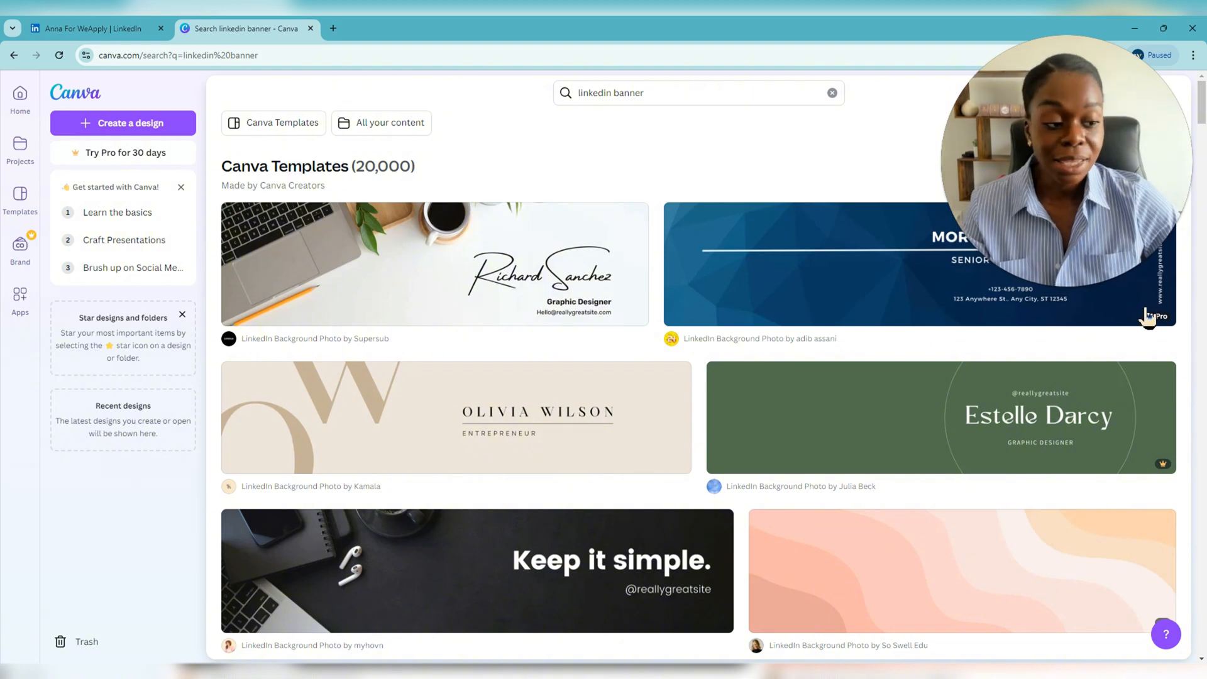
# - Scroll through the 'linkedin banner' results down to the Avery Davis template
pyautogui.scroll(-9, 493, 437)
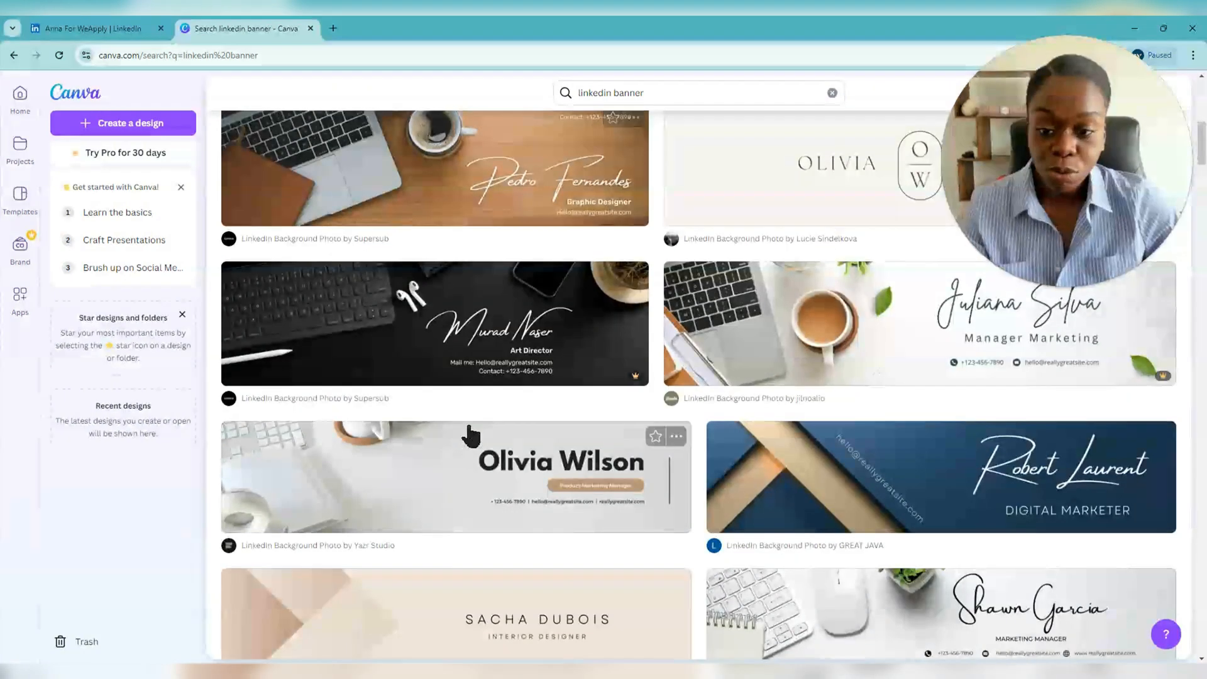
pyautogui.scroll(-5, 471, 436)
pyautogui.scroll(1, 471, 436)
pyautogui.scroll(-9, 469, 438)
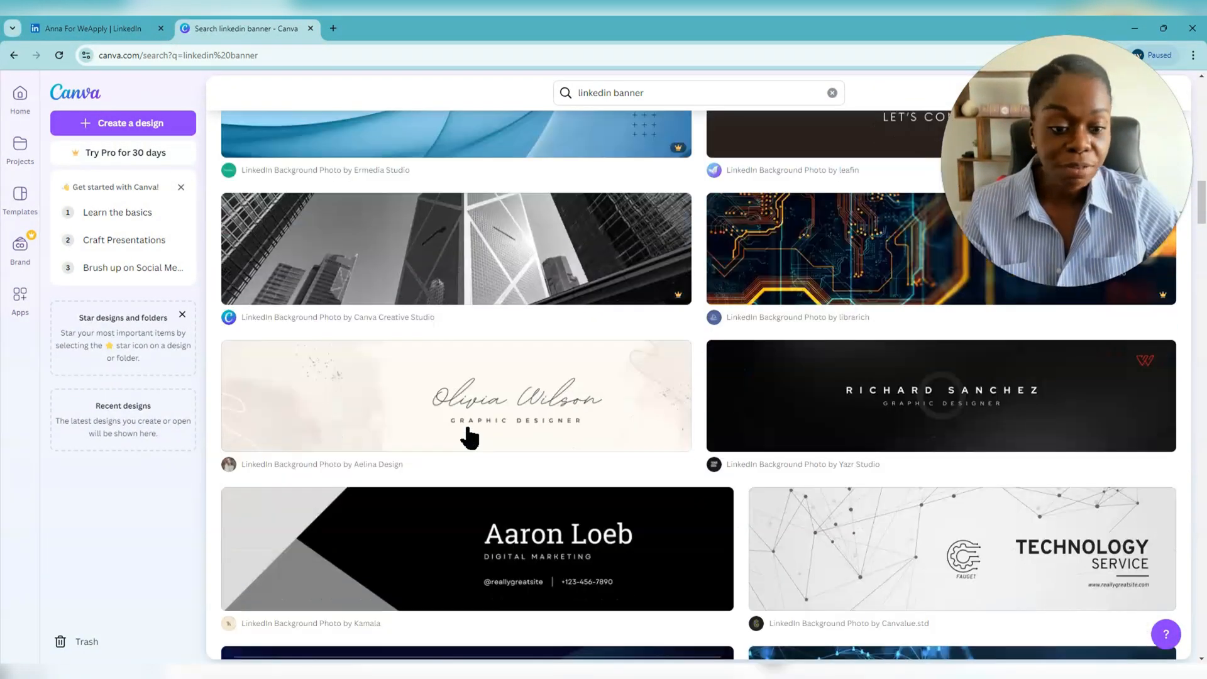
pyautogui.scroll(-6, 470, 436)
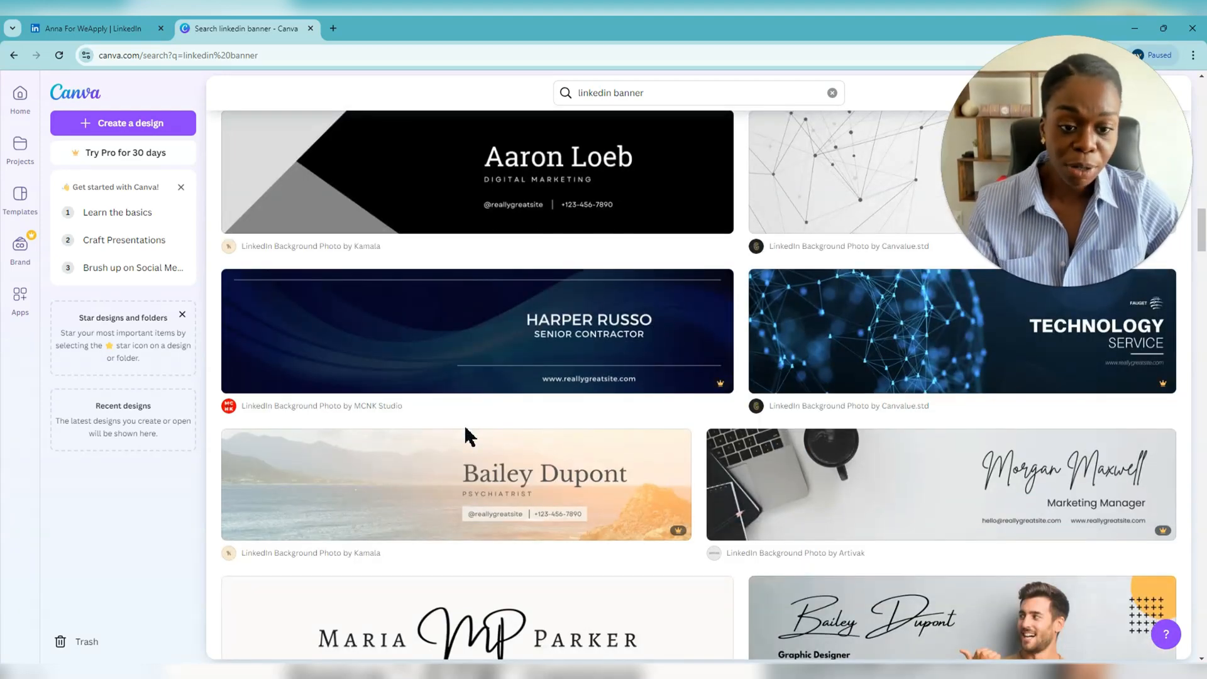
pyautogui.scroll(5, 468, 434)
pyautogui.scroll(3, 481, 440)
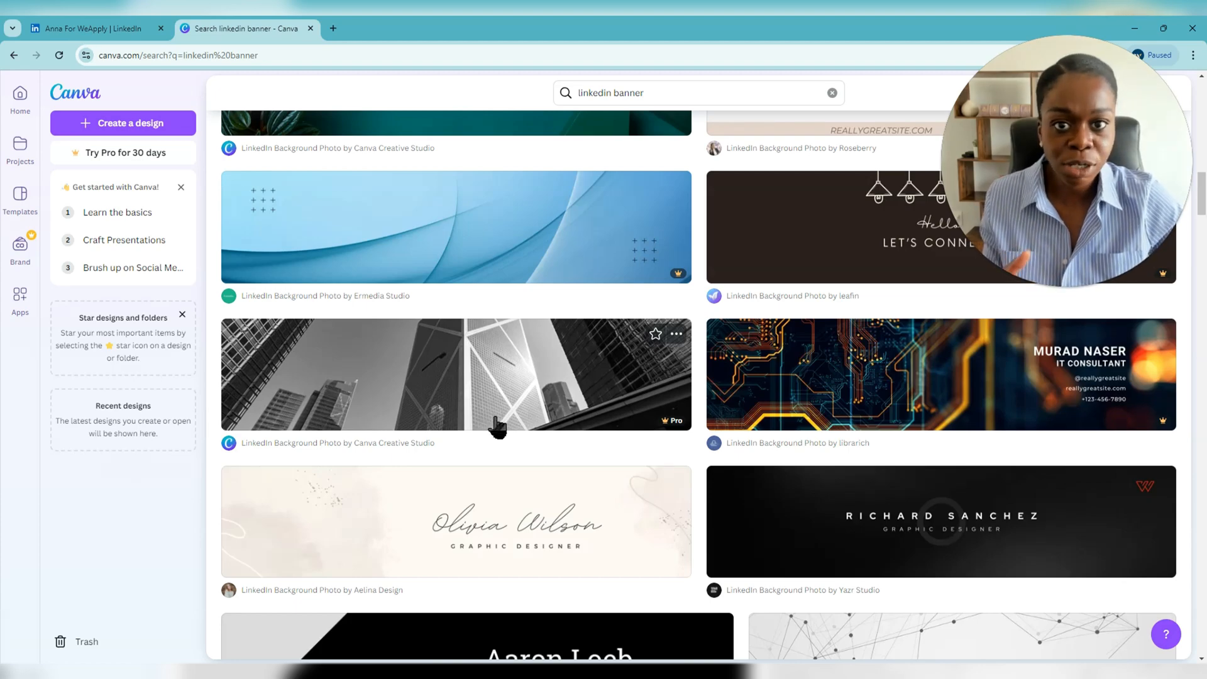
pyautogui.scroll(-10, 523, 374)
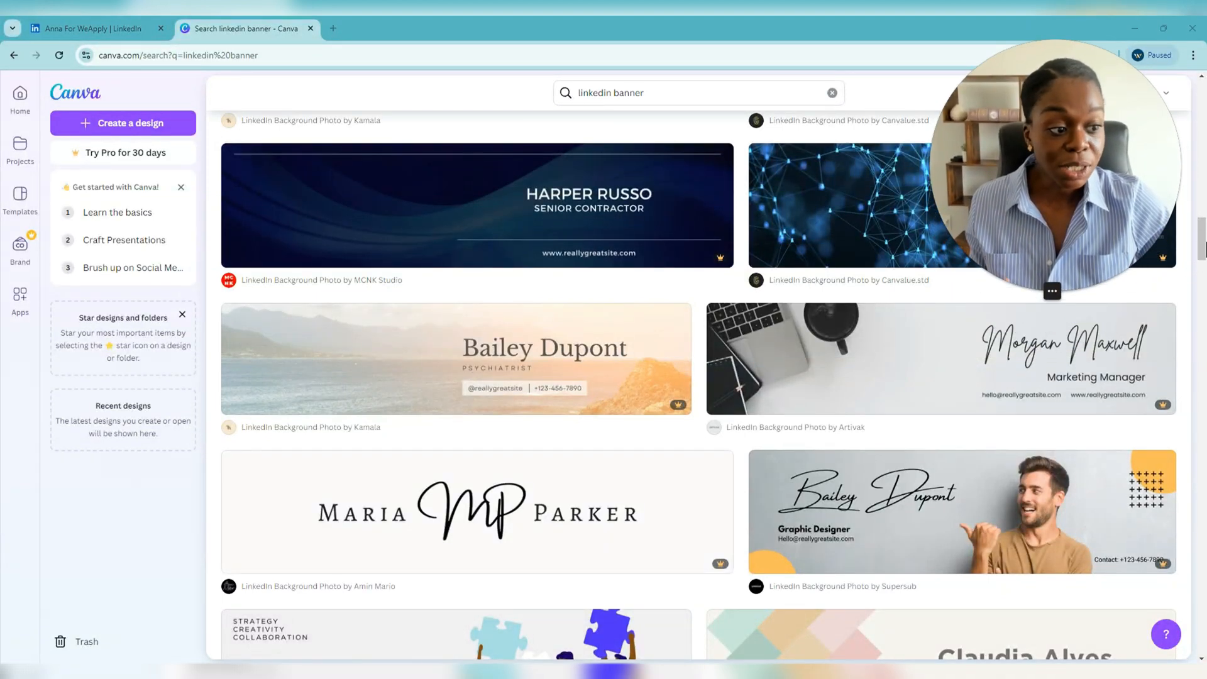
pyautogui.scroll(-1, 1193, 301)
pyautogui.scroll(-5, 1193, 300)
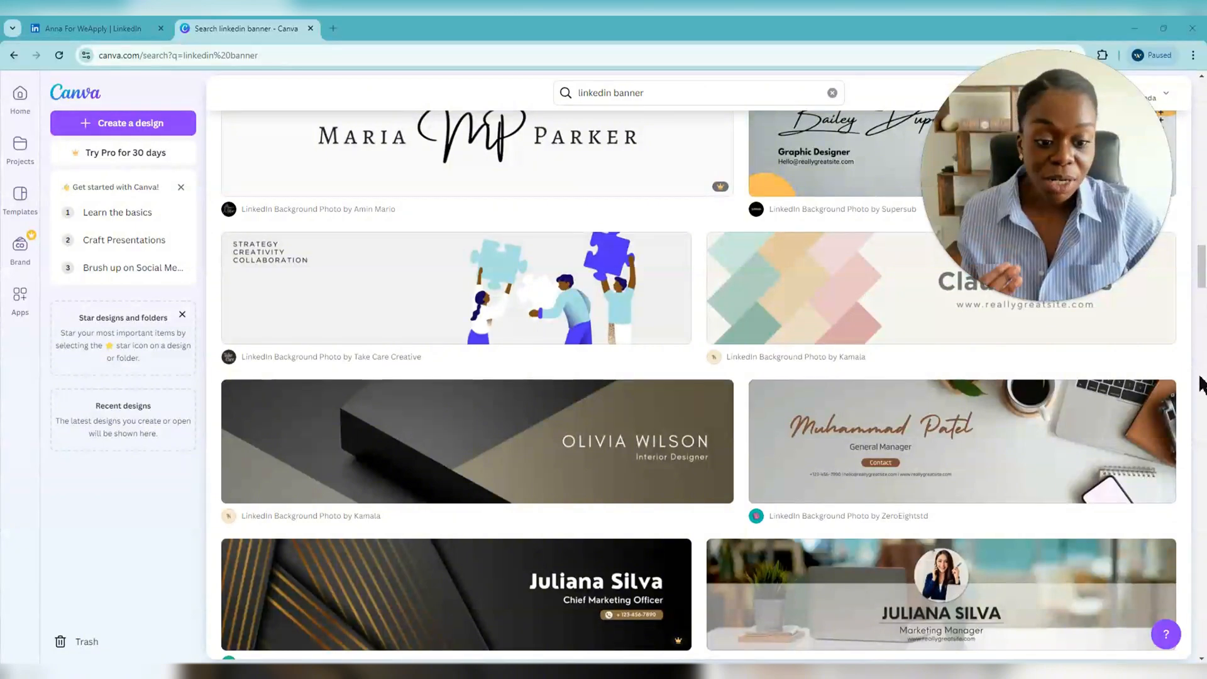
pyautogui.scroll(-4, 1194, 386)
pyautogui.scroll(-5, 1186, 397)
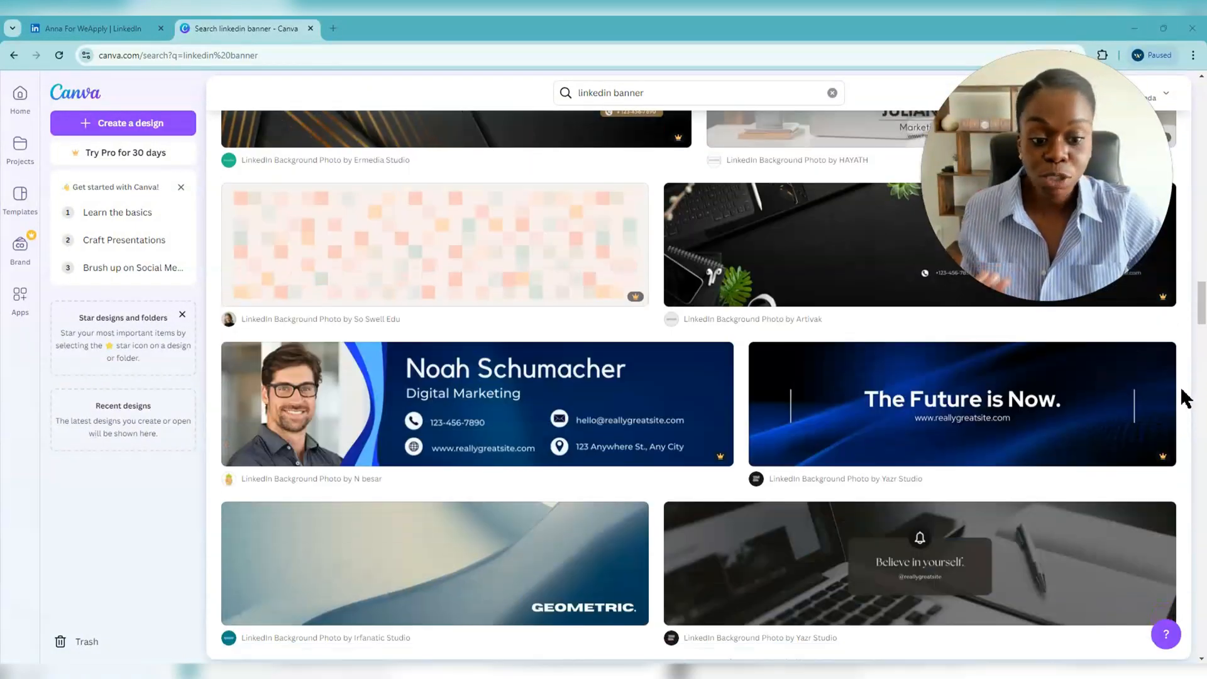
pyautogui.scroll(-7, 1125, 439)
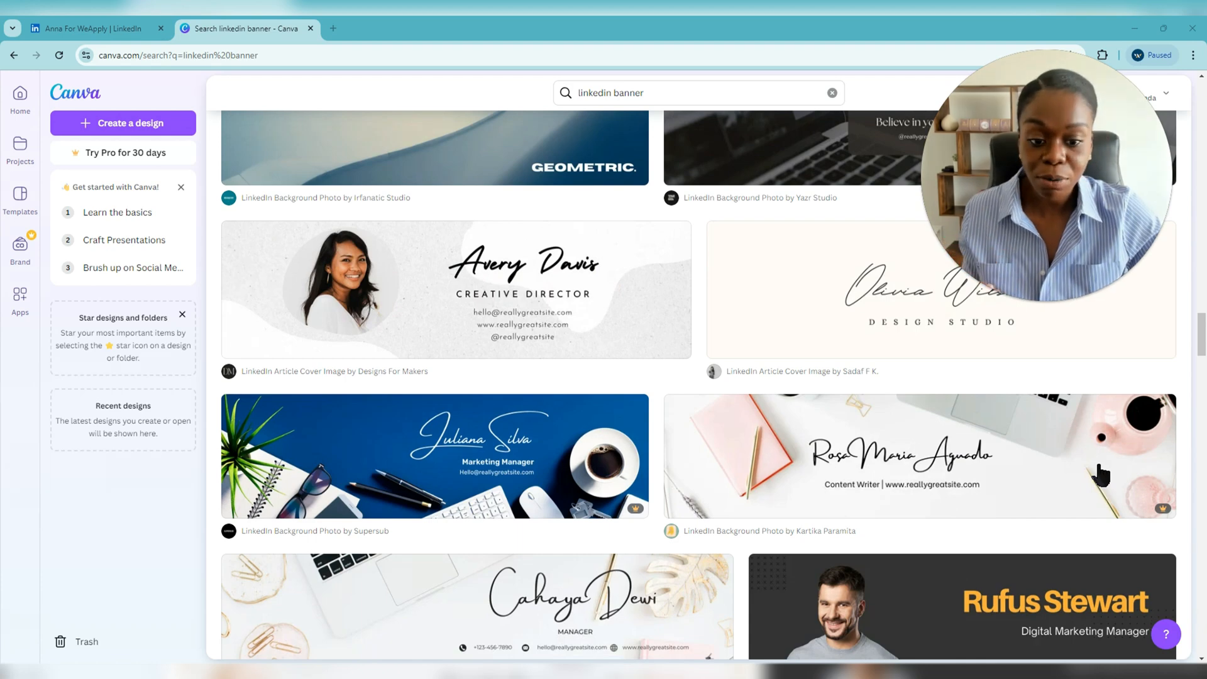
# - Customize the Avery Davis template, dismiss the desktop-app prompt, and return to LinkedIn
pyautogui.click(411, 325)
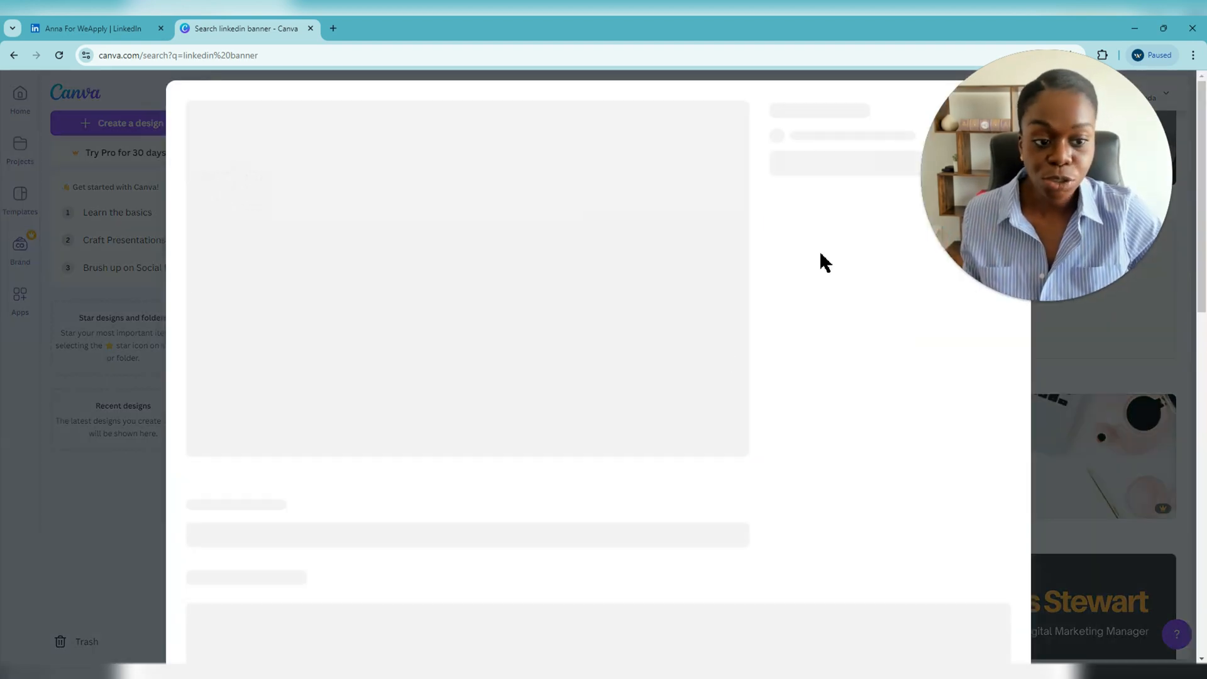
pyautogui.click(825, 265)
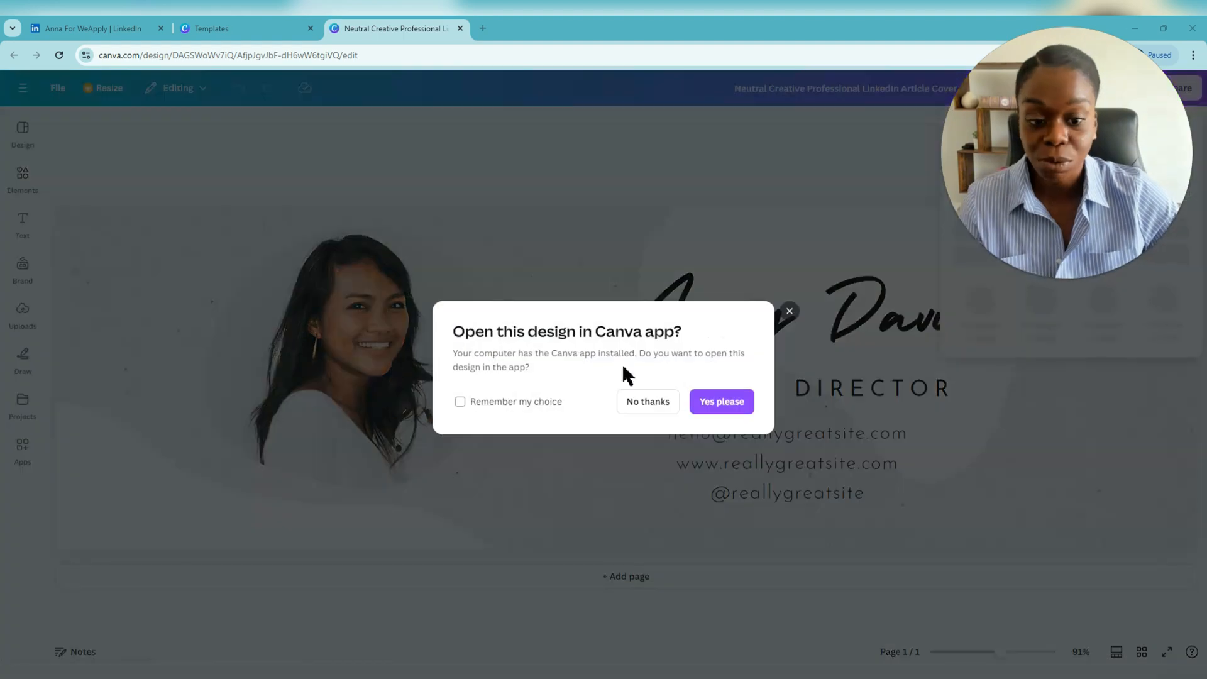
pyautogui.click(789, 312)
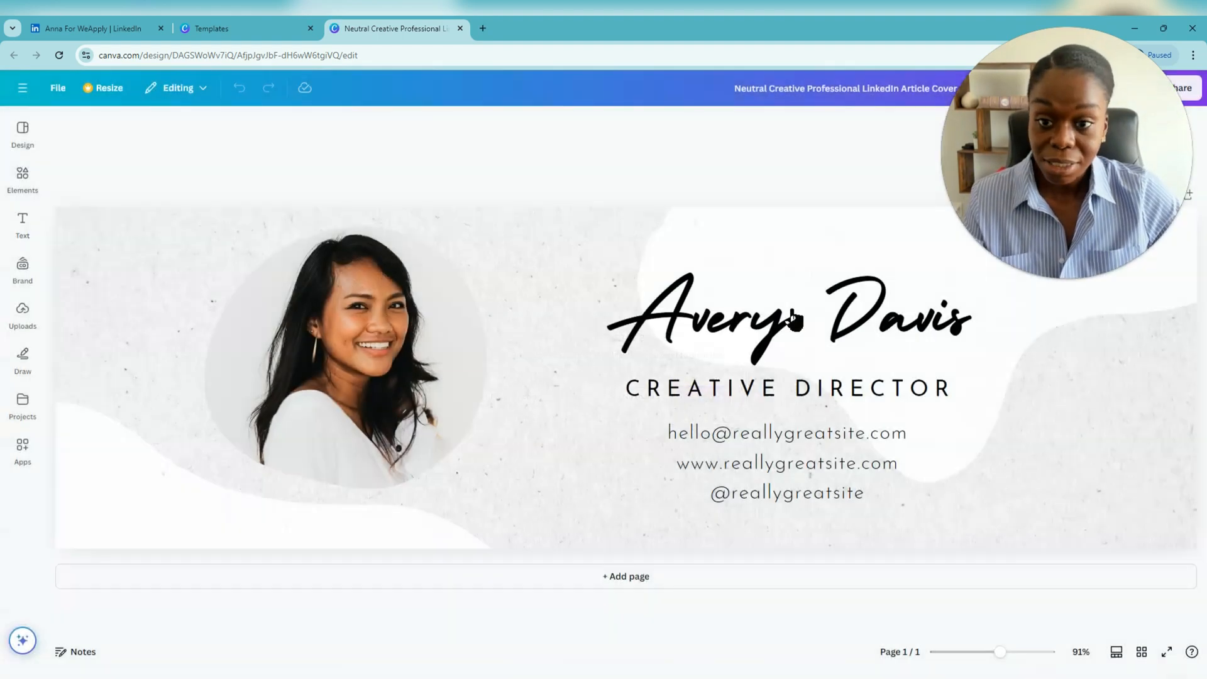
pyautogui.click(94, 28)
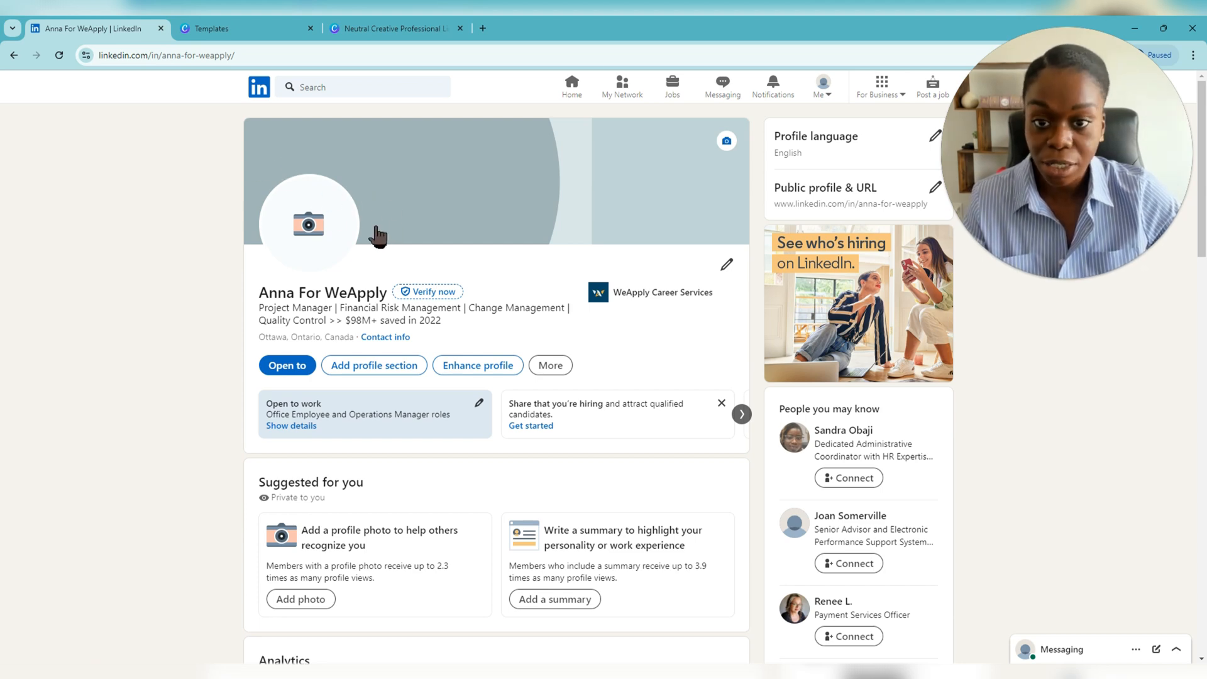
# - Return to the Neutral Creative Professional cover design in Canva
pyautogui.click(396, 28)
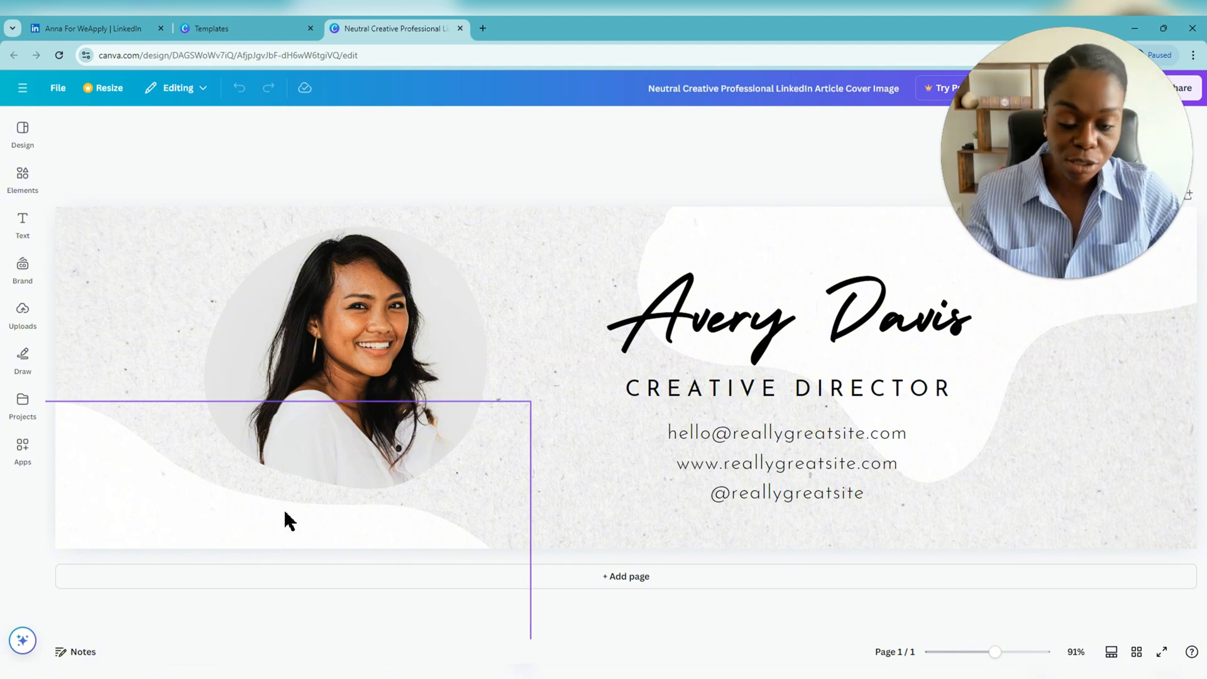
# - Select the cover's portrait photo, then switch back to the LinkedIn profile
pyautogui.click(415, 326)
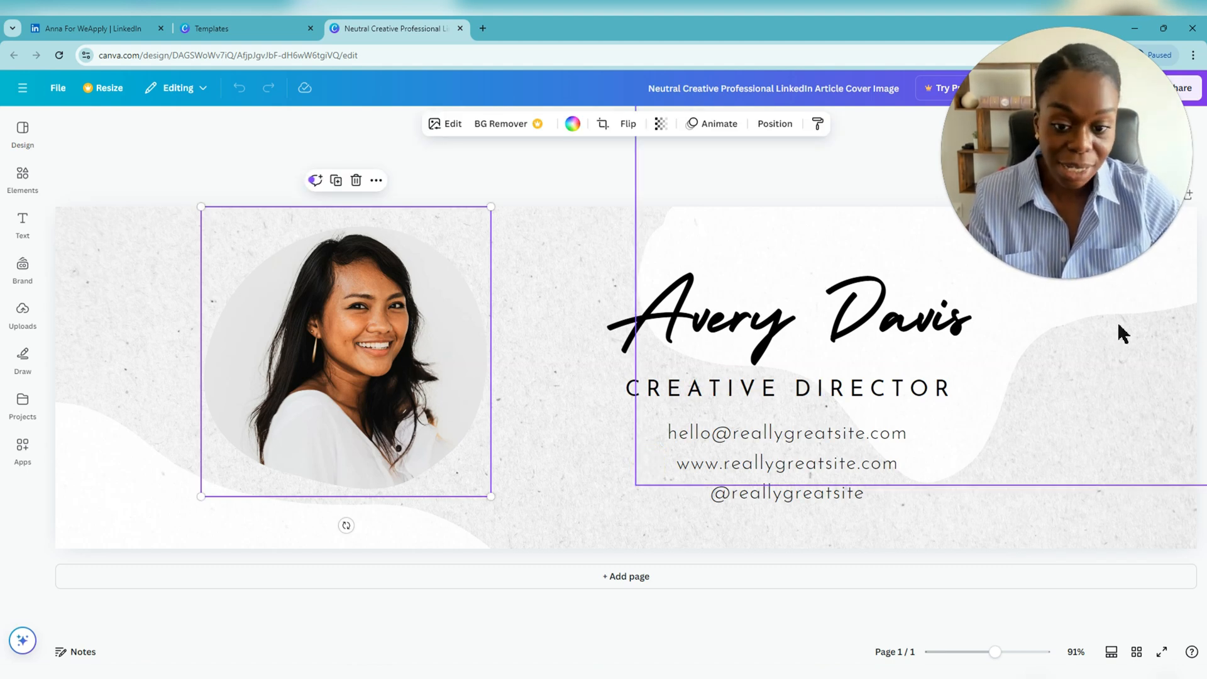
pyautogui.click(94, 28)
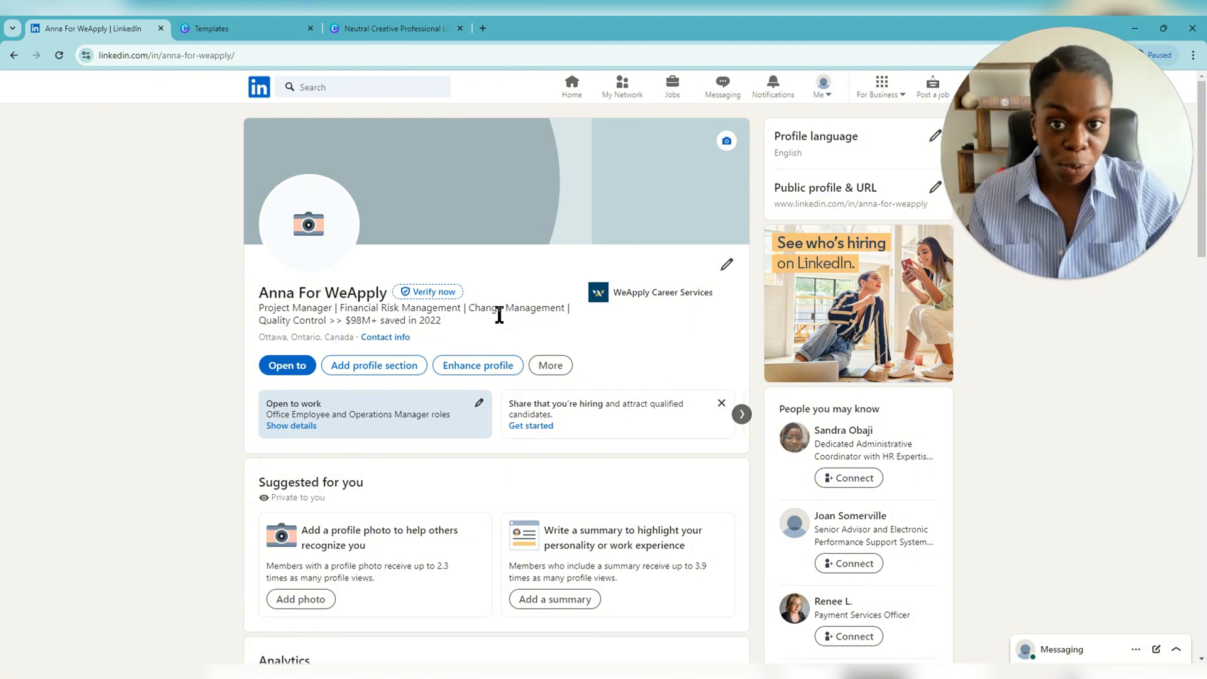
# - Switch back to the Neutral Creative Professional design in the Canva editor
pyautogui.click(391, 28)
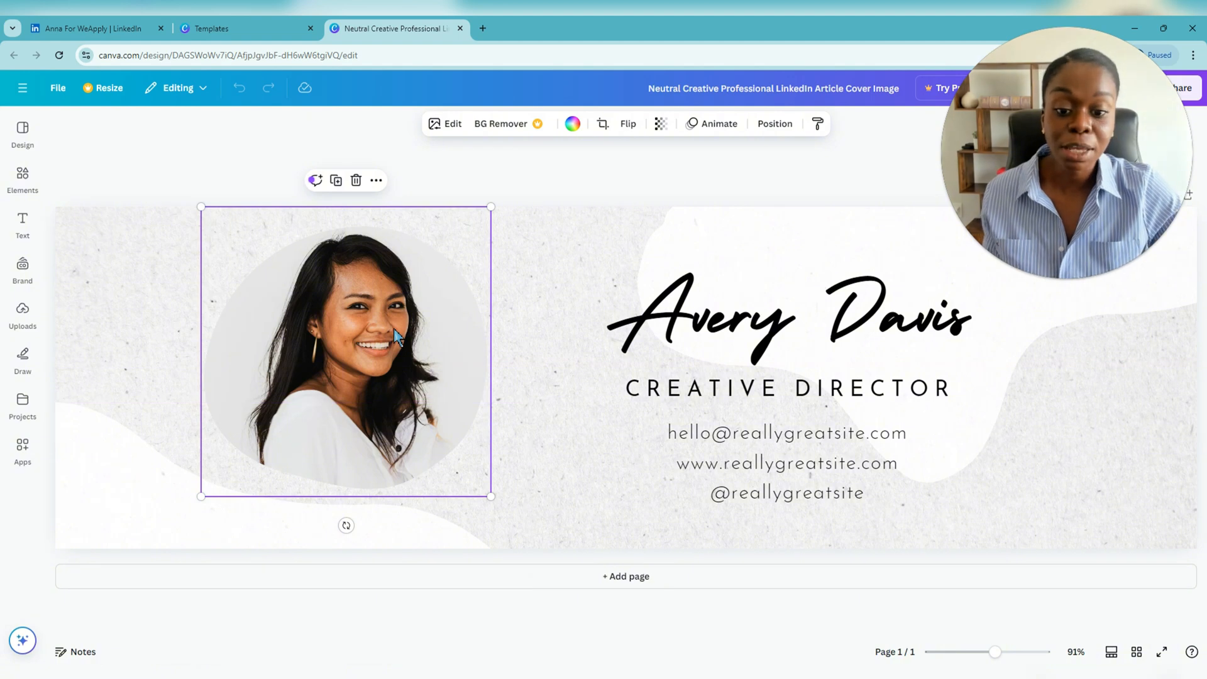
# - Move the portrait photo to the right edge and shift the name, title and contact text left
pyautogui.moveTo(382, 319); pyautogui.dragTo(1073, 323)
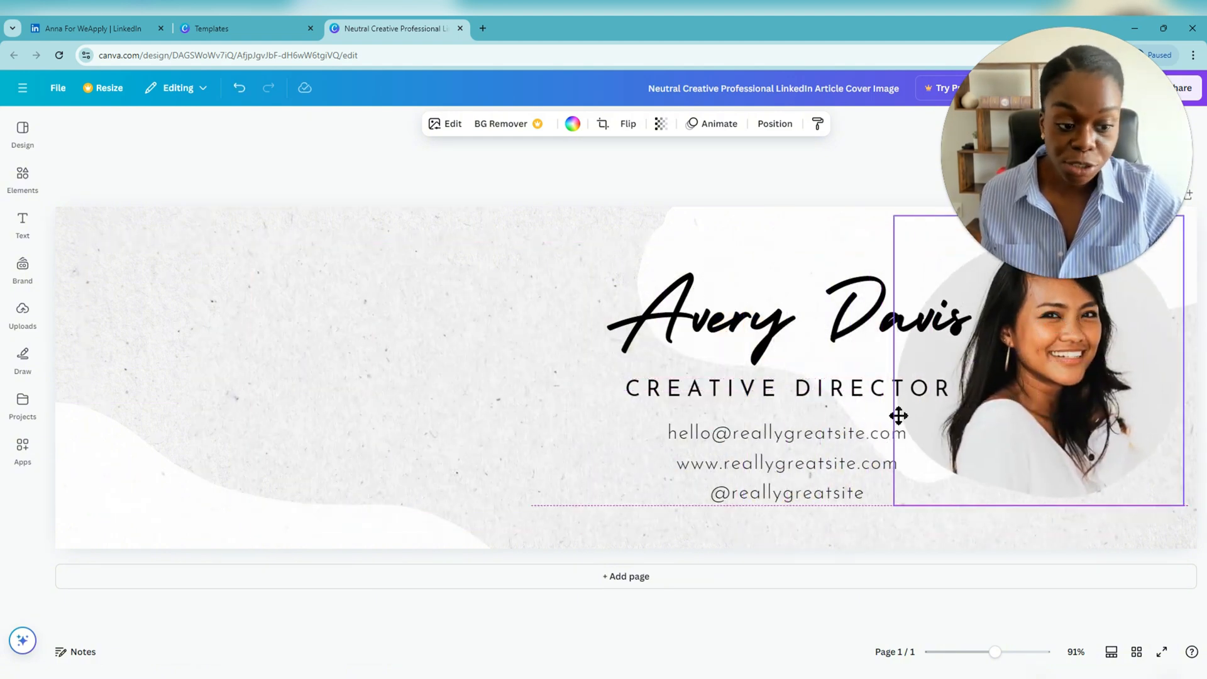
pyautogui.moveTo(899, 415); pyautogui.dragTo(898, 415)
pyautogui.moveTo(783, 536); pyautogui.dragTo(394, 337)
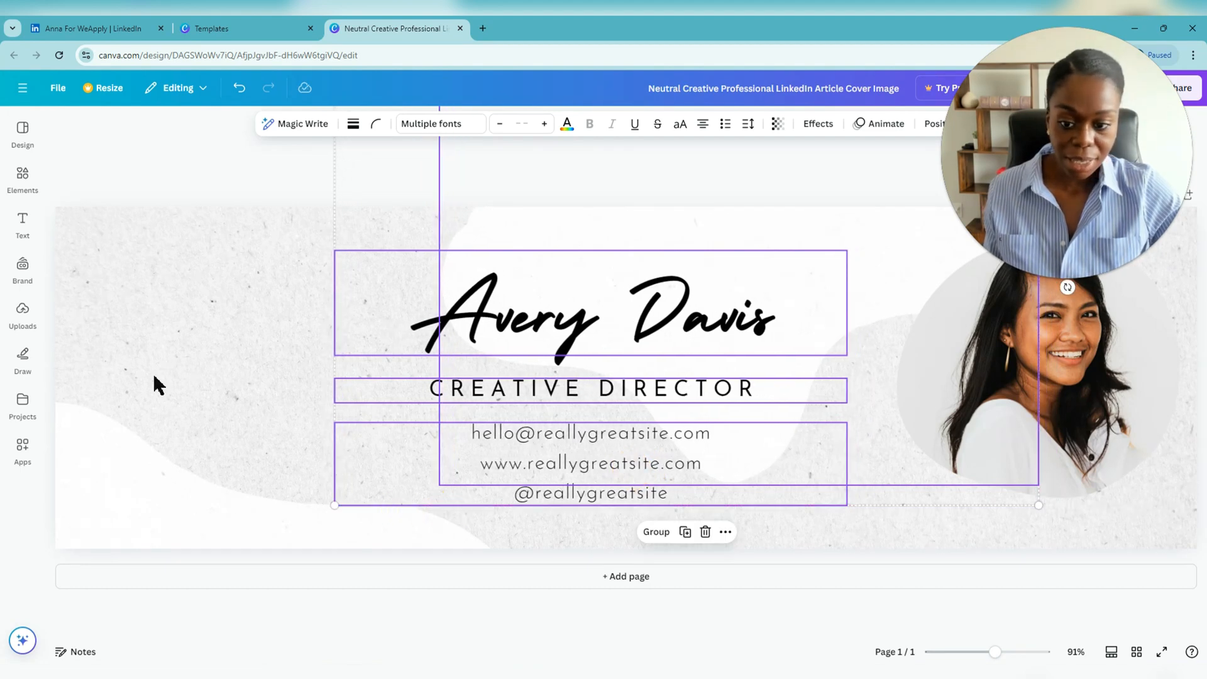
pyautogui.click(152, 372)
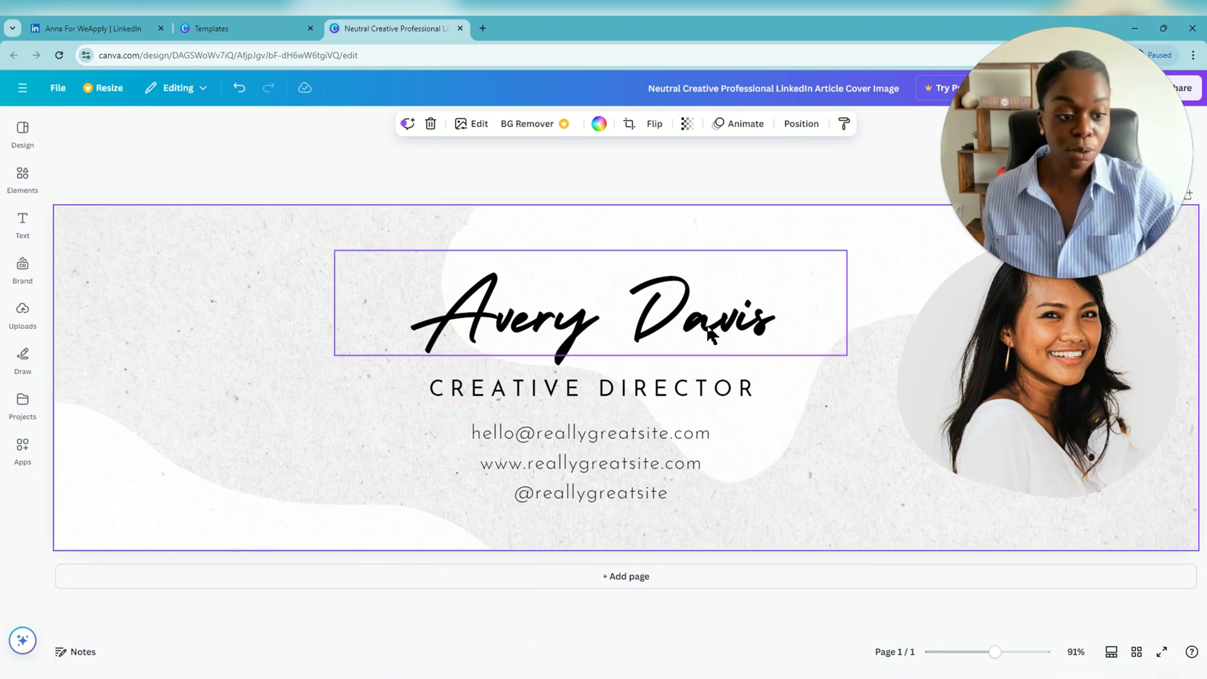
pyautogui.moveTo(1105, 397)
pyautogui.mouseDown()
pyautogui.moveTo(1125, 424)
pyautogui.moveTo(1106, 415)
pyautogui.mouseUp()
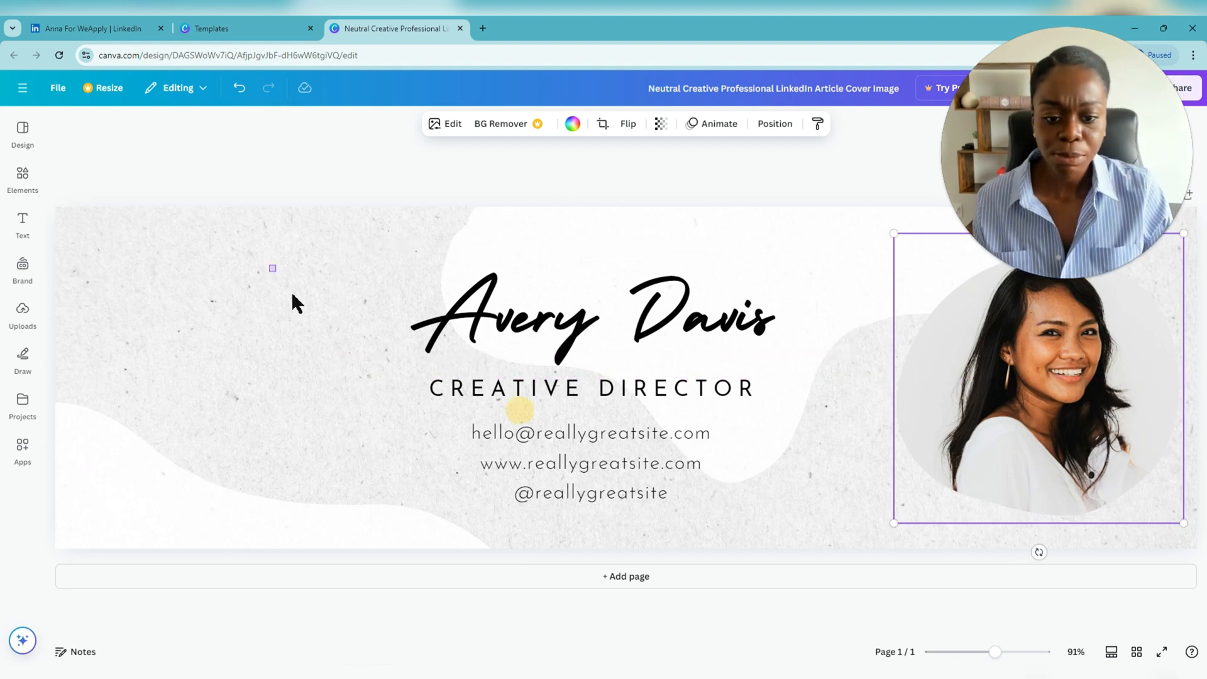
pyautogui.moveTo(292, 294); pyautogui.dragTo(494, 399)
# - Replace the Avery Davis placeholder with the profile owner's full name
pyautogui.click(556, 447)
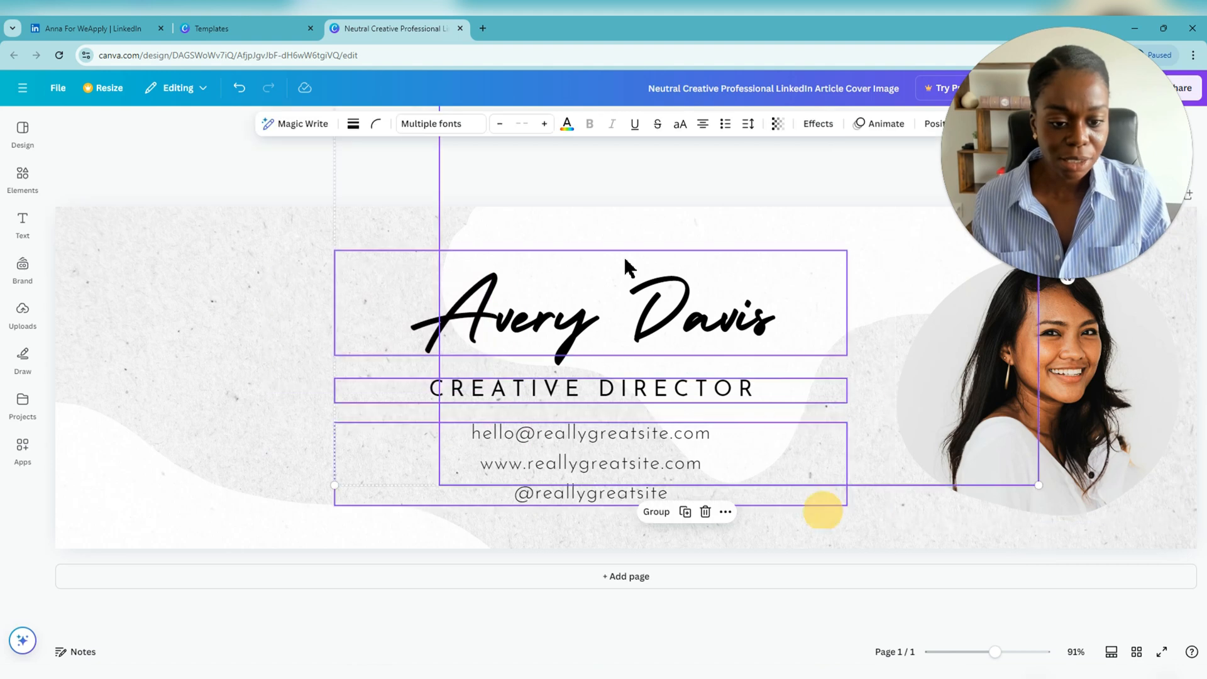
pyautogui.moveTo(551, 306); pyautogui.dragTo(595, 314)
pyautogui.click(702, 307)
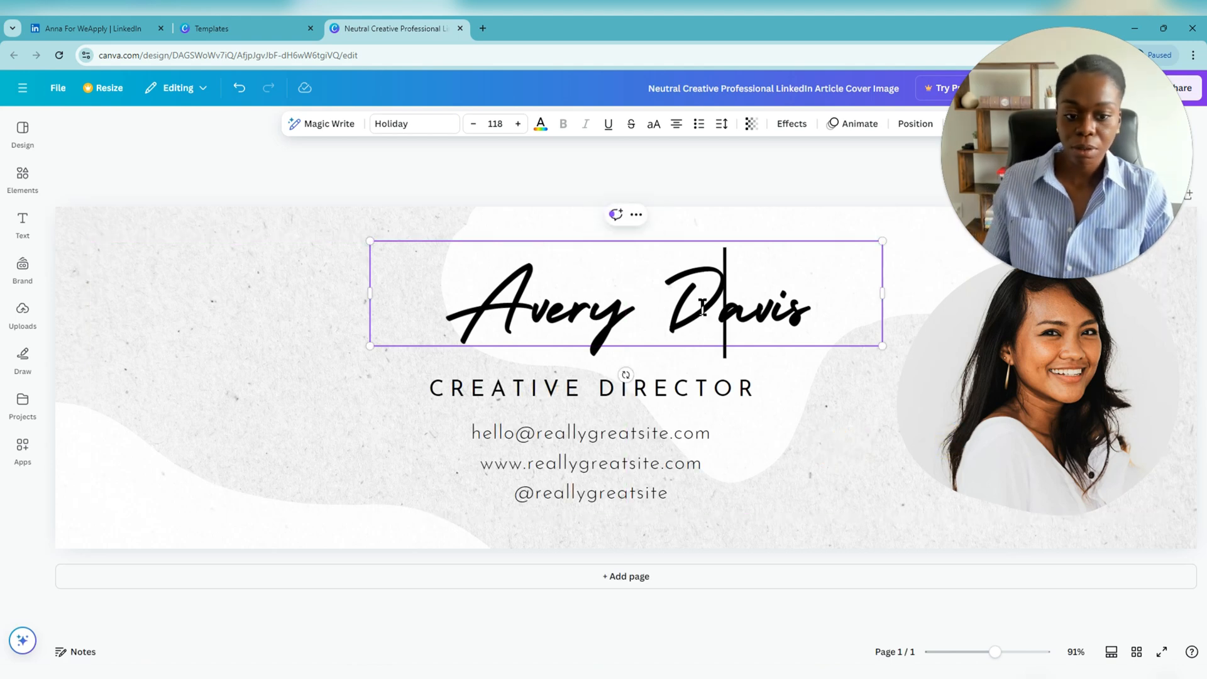
pyautogui.doubleClick(702, 307)
pyautogui.click(825, 310)
pyautogui.moveTo(825, 310); pyautogui.dragTo(427, 313)
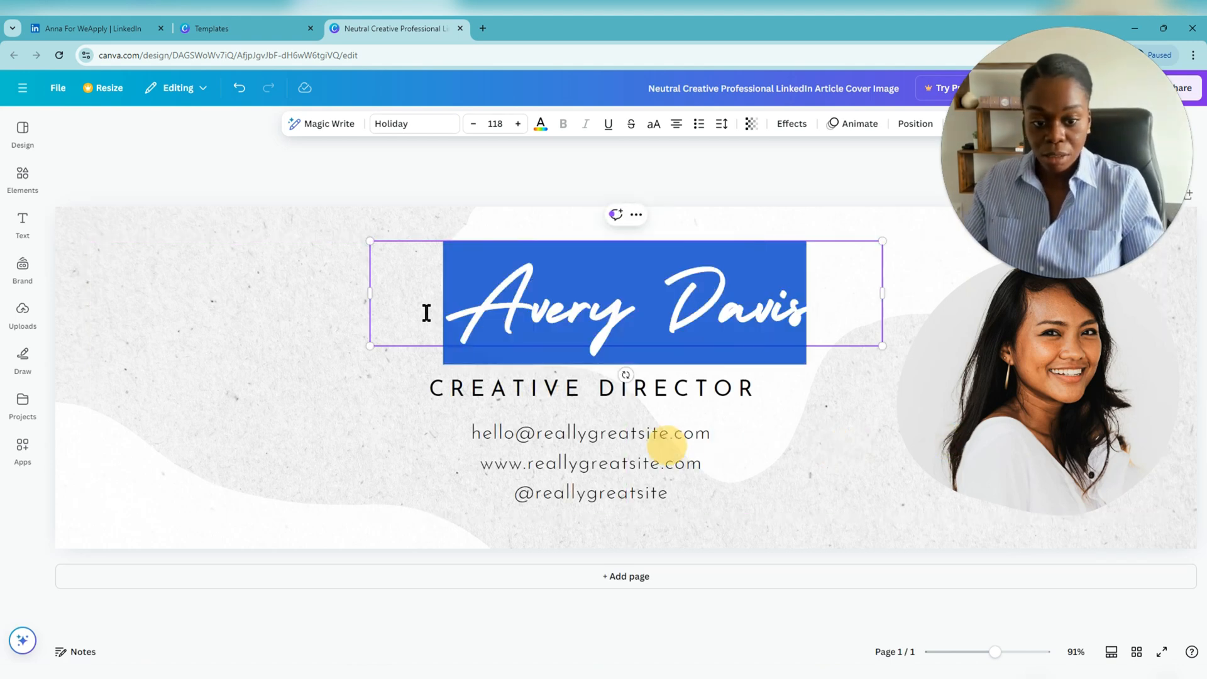
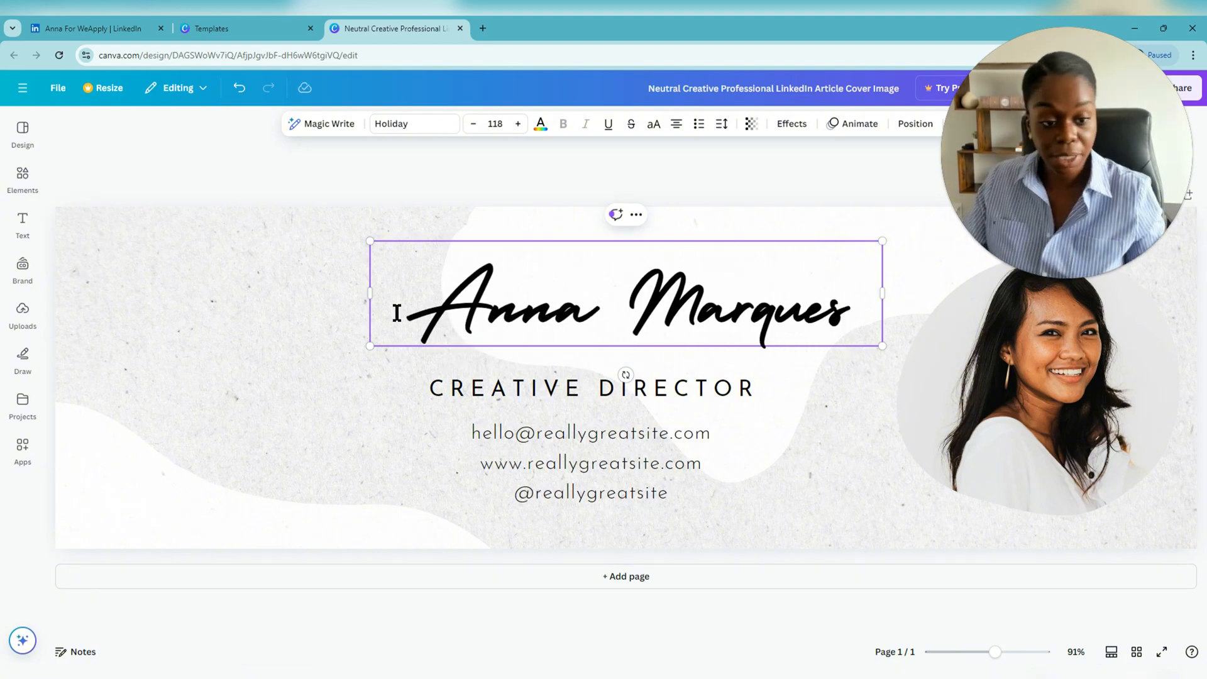
# - Move the title under the name and change it to 'HUMAN-CENTRIC LEADER: PUTTING PEOPLE FIRST'
pyautogui.click(474, 398)
pyautogui.doubleClick(547, 388)
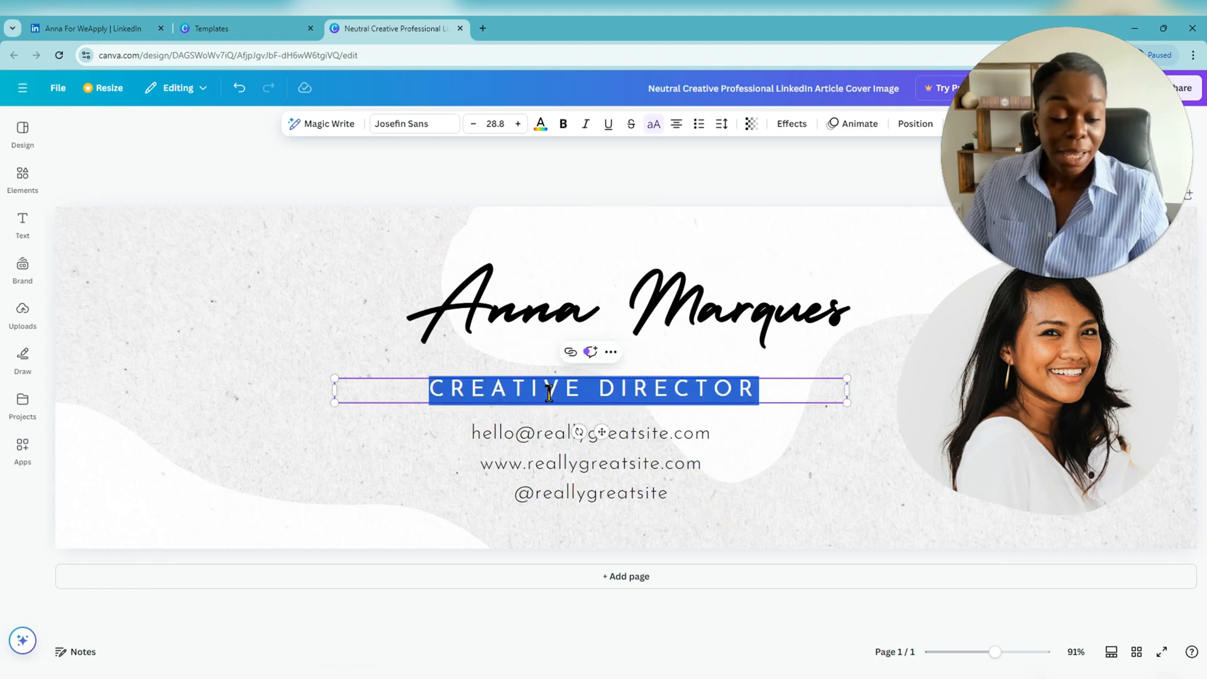
pyautogui.click(840, 446)
pyautogui.moveTo(638, 389); pyautogui.dragTo(670, 391)
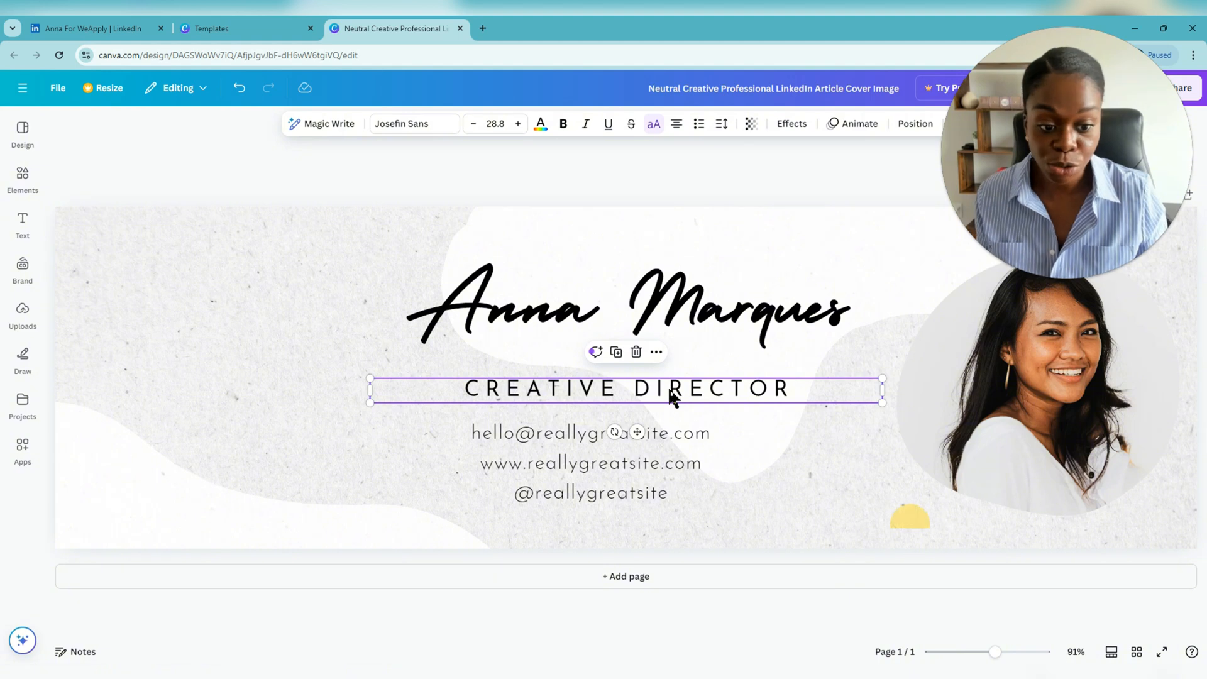
pyautogui.doubleClick(669, 391)
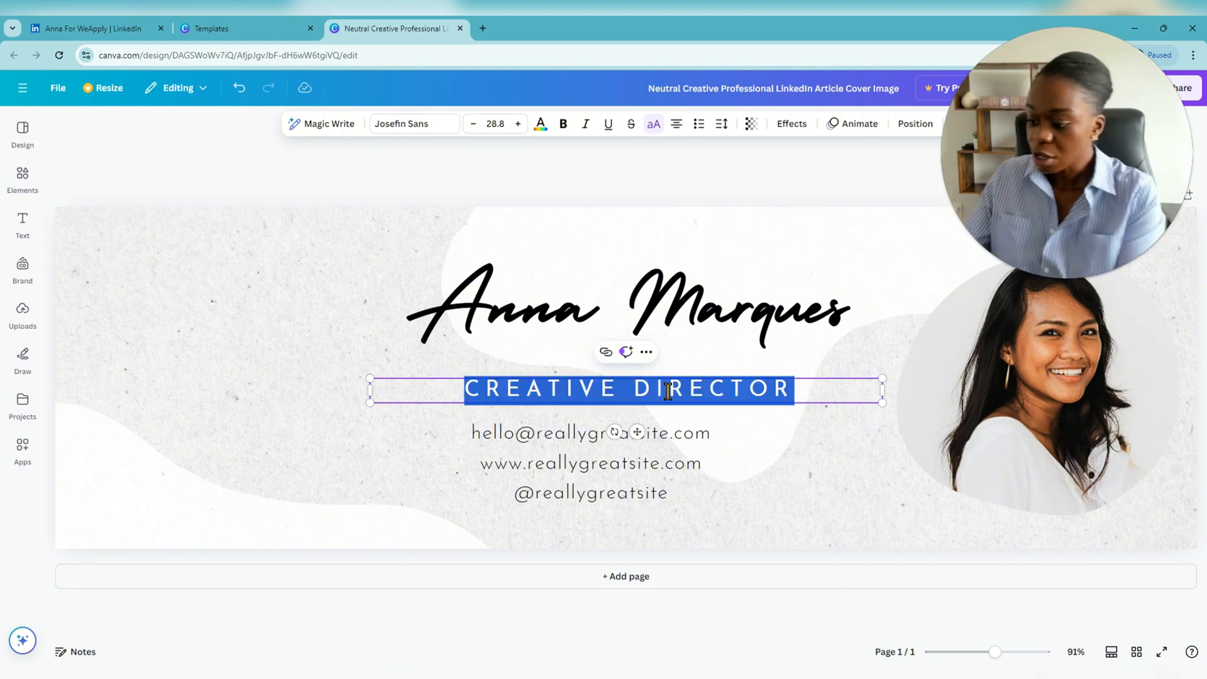
pyautogui.write('HUMAN')
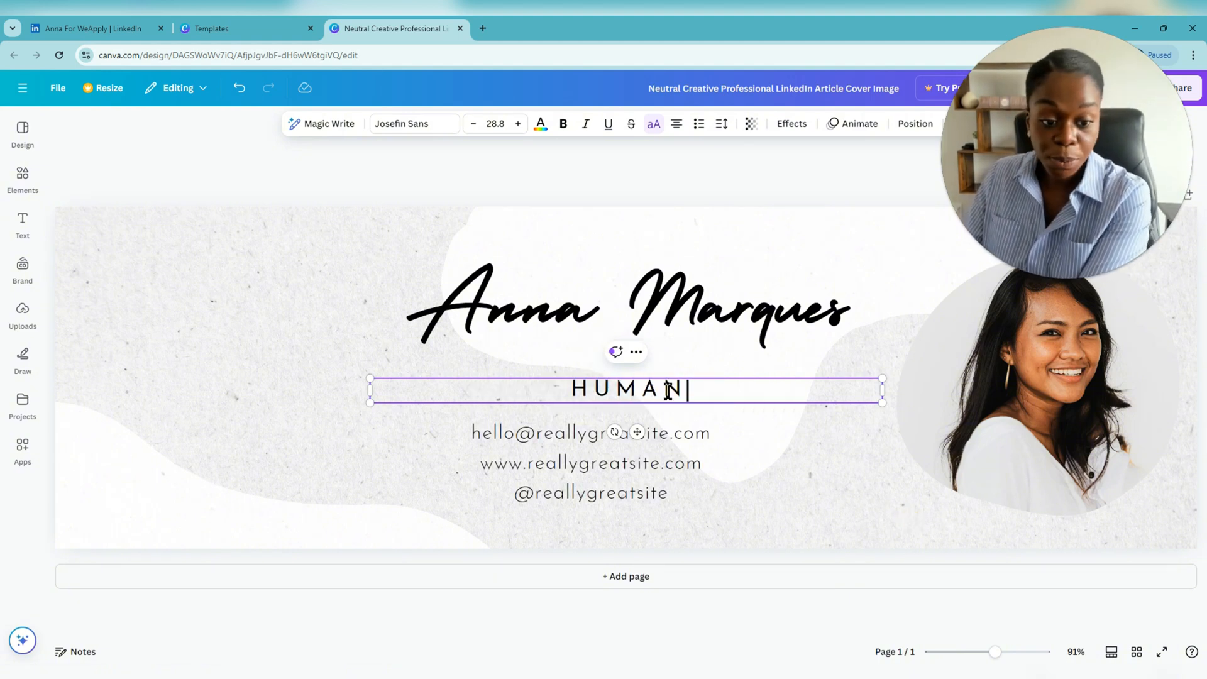
pyautogui.write('-CEN')
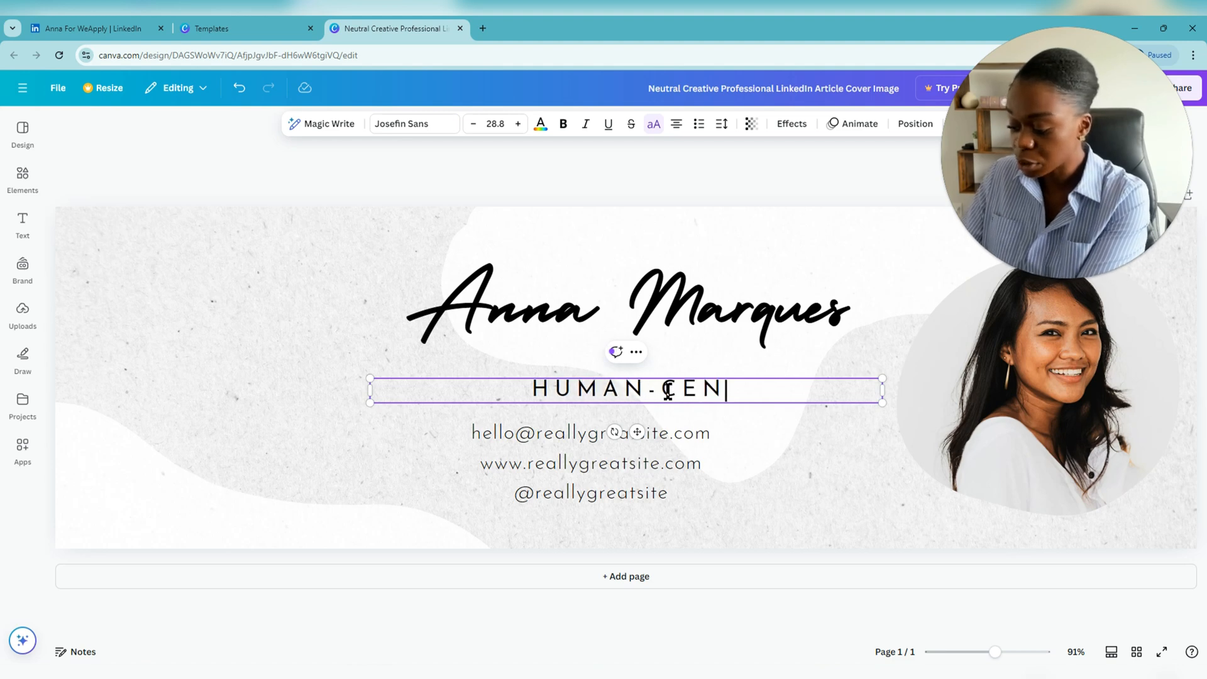
pyautogui.write('TRIC L')
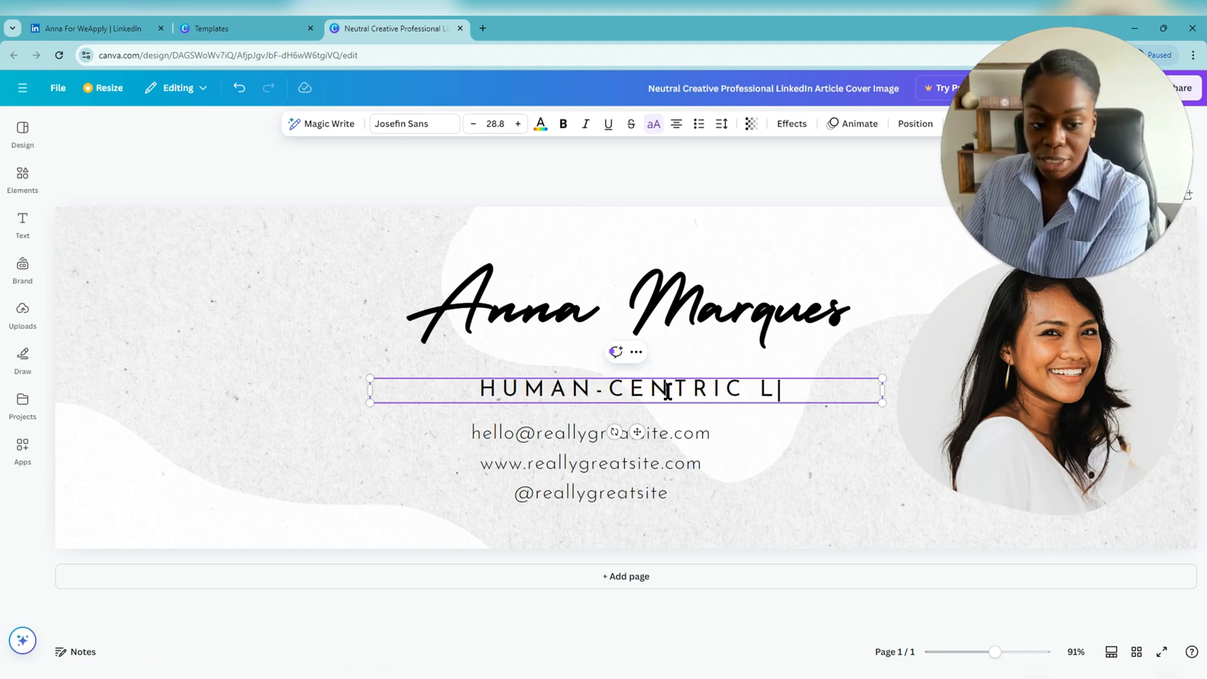
pyautogui.write('EADER: PU')
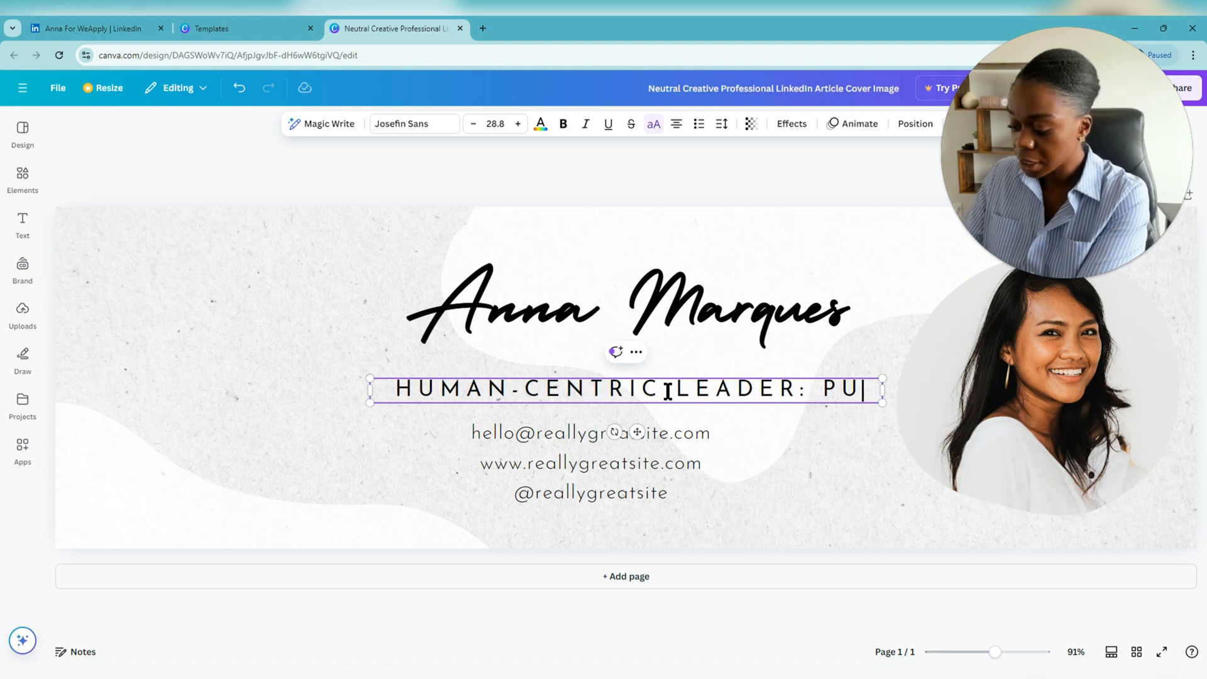
pyautogui.write('TTING PEOPLE ')
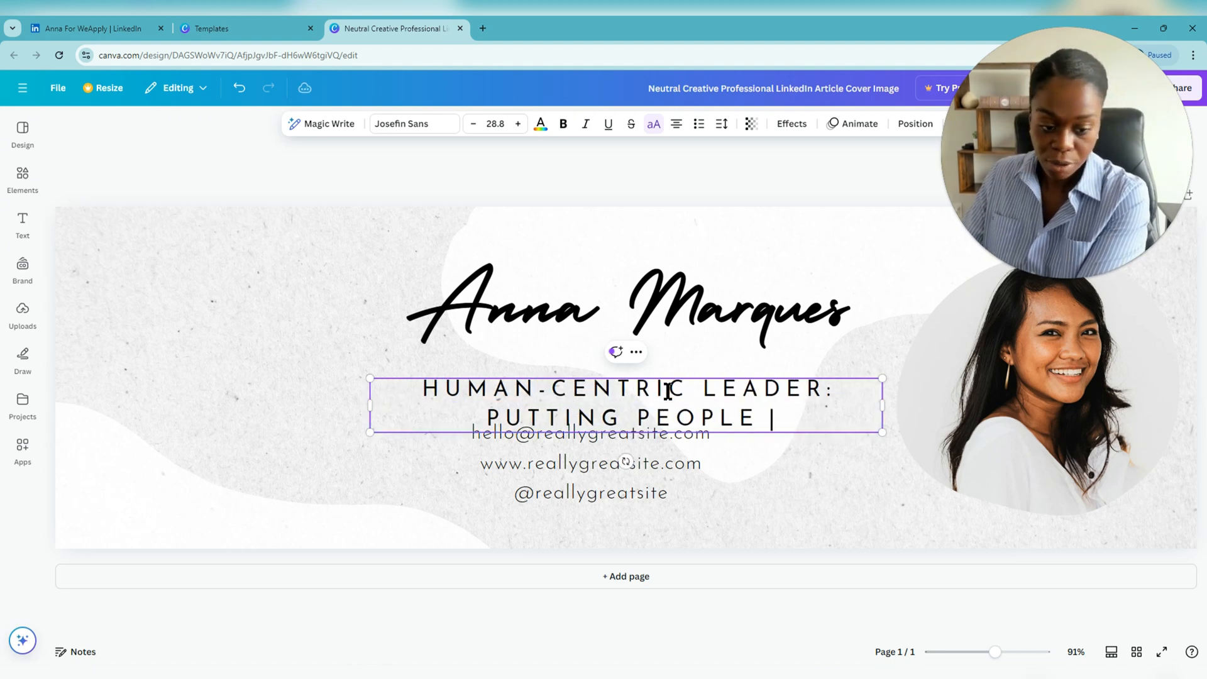
pyautogui.write('FIRST')
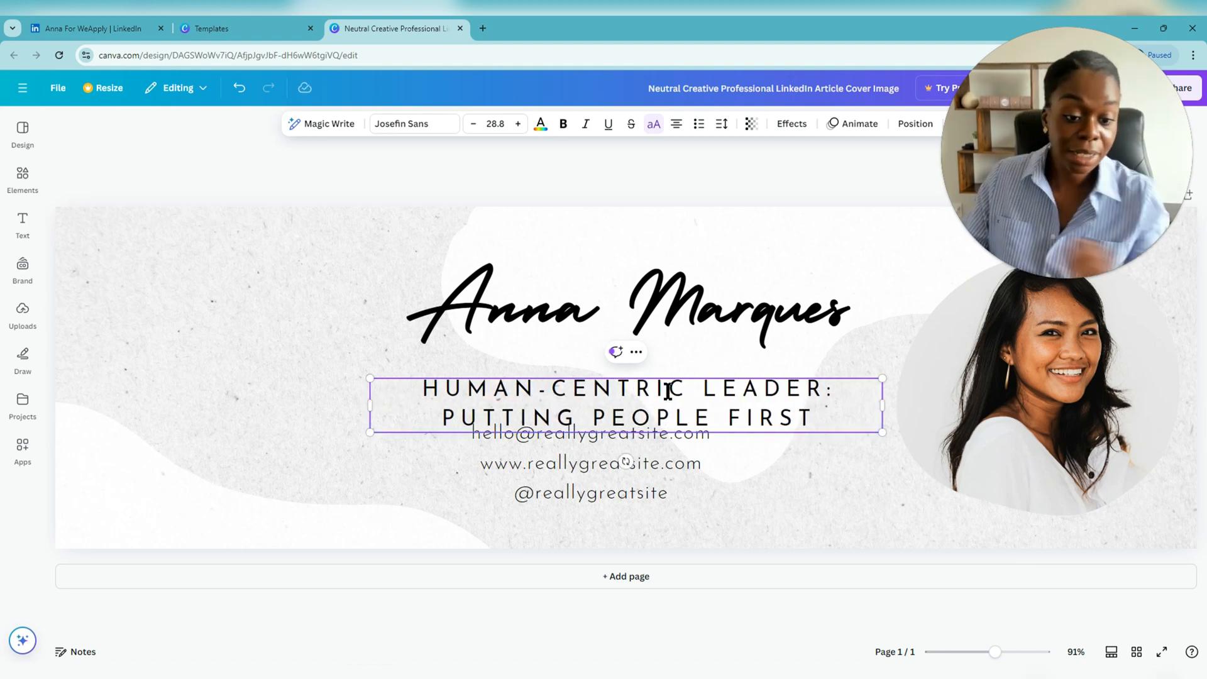
# - Delete the contact-details block and lower the headline and name slightly
pyautogui.moveTo(608, 496); pyautogui.dragTo(625, 517)
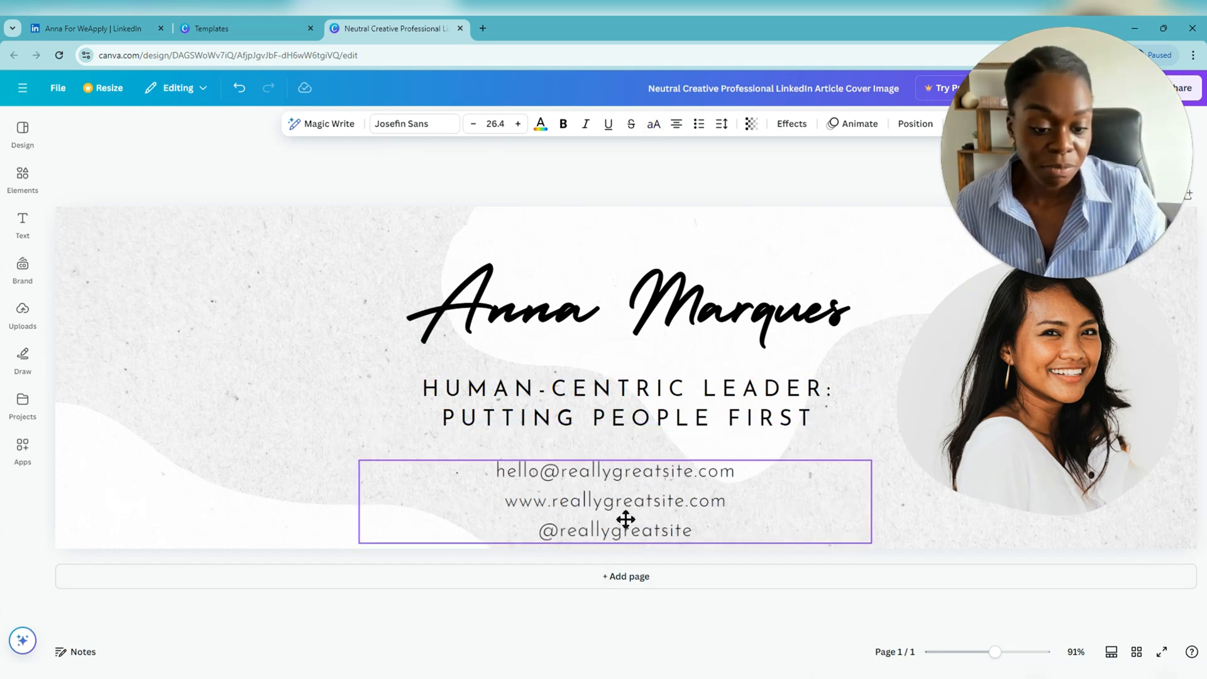
pyautogui.press('Delete')
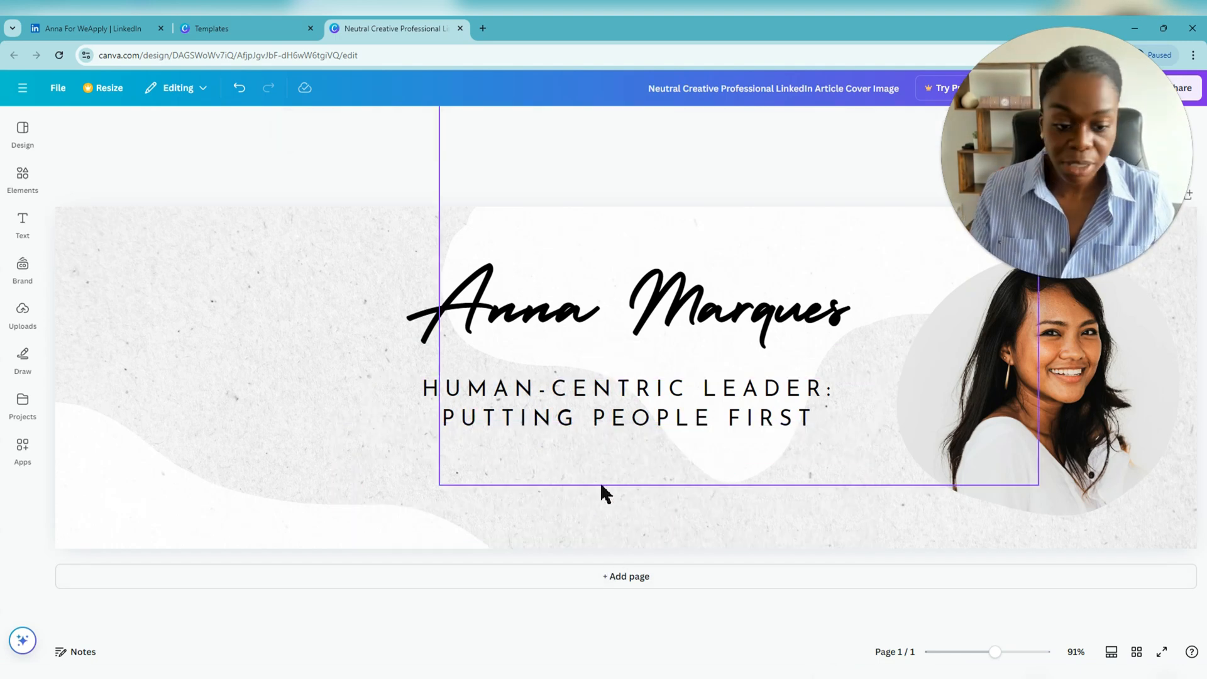
pyautogui.moveTo(617, 420); pyautogui.dragTo(625, 420)
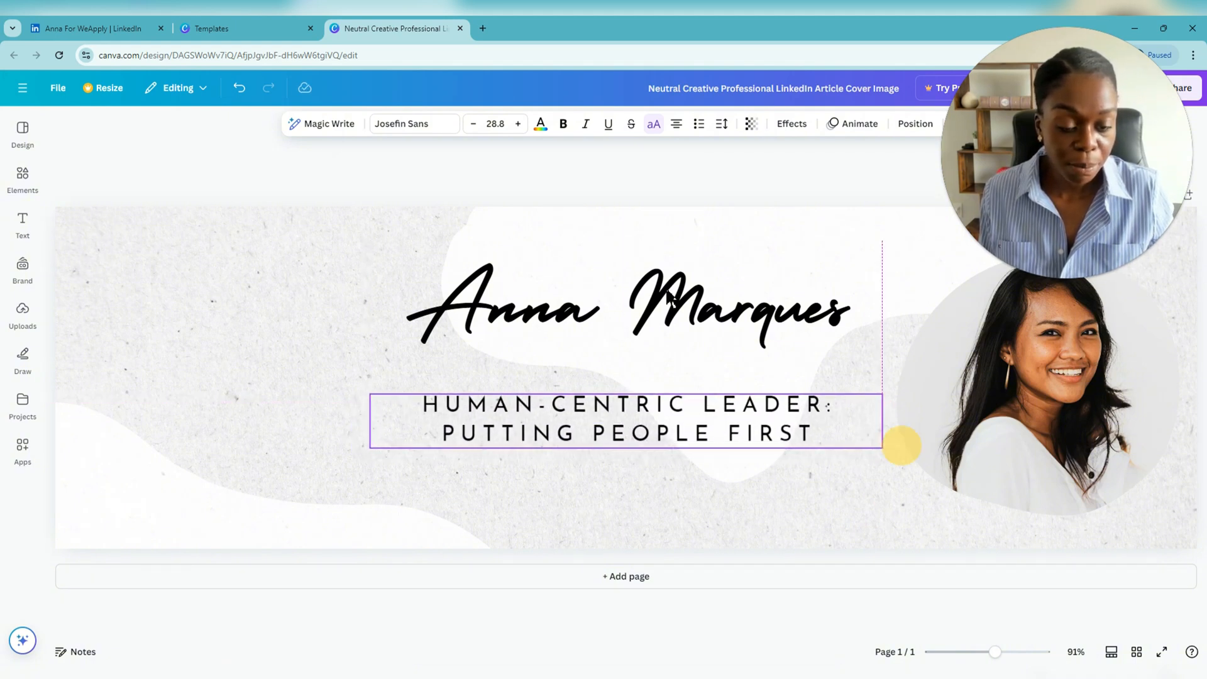
pyautogui.moveTo(678, 303); pyautogui.dragTo(676, 325)
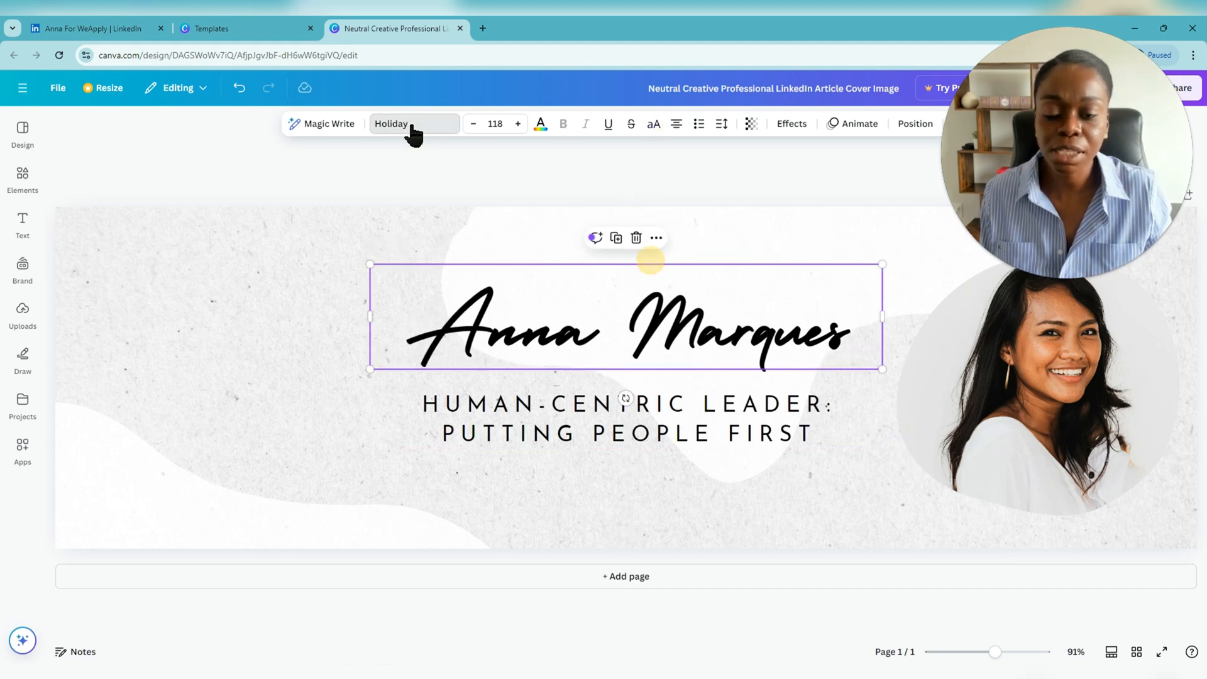
# - Set the name in bold Arimo at size 100
pyautogui.click(412, 126)
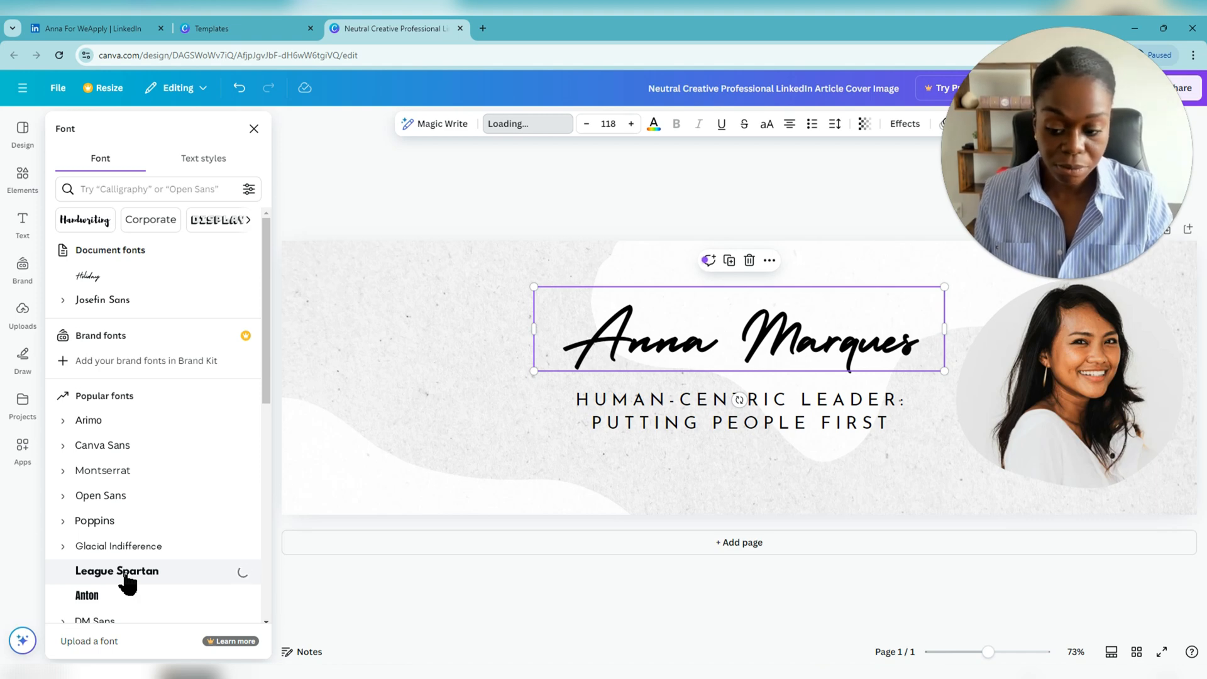
pyautogui.click(129, 582)
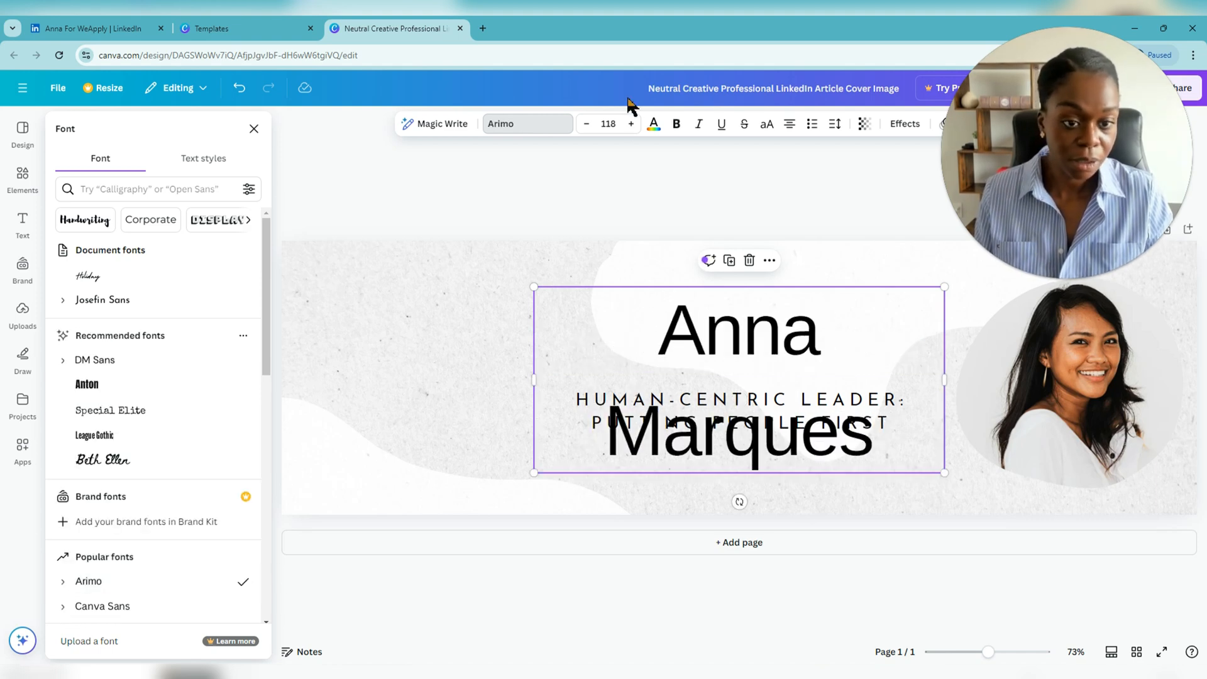
pyautogui.click(611, 125)
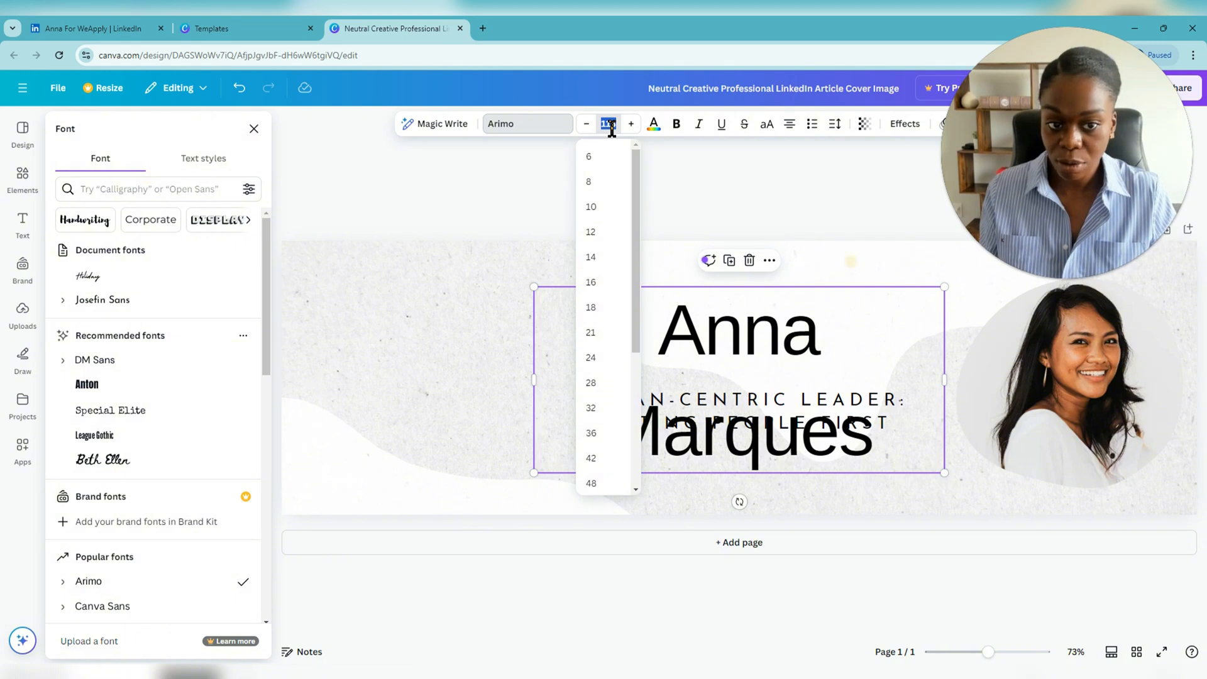
pyautogui.write('100')
pyautogui.press('Return')
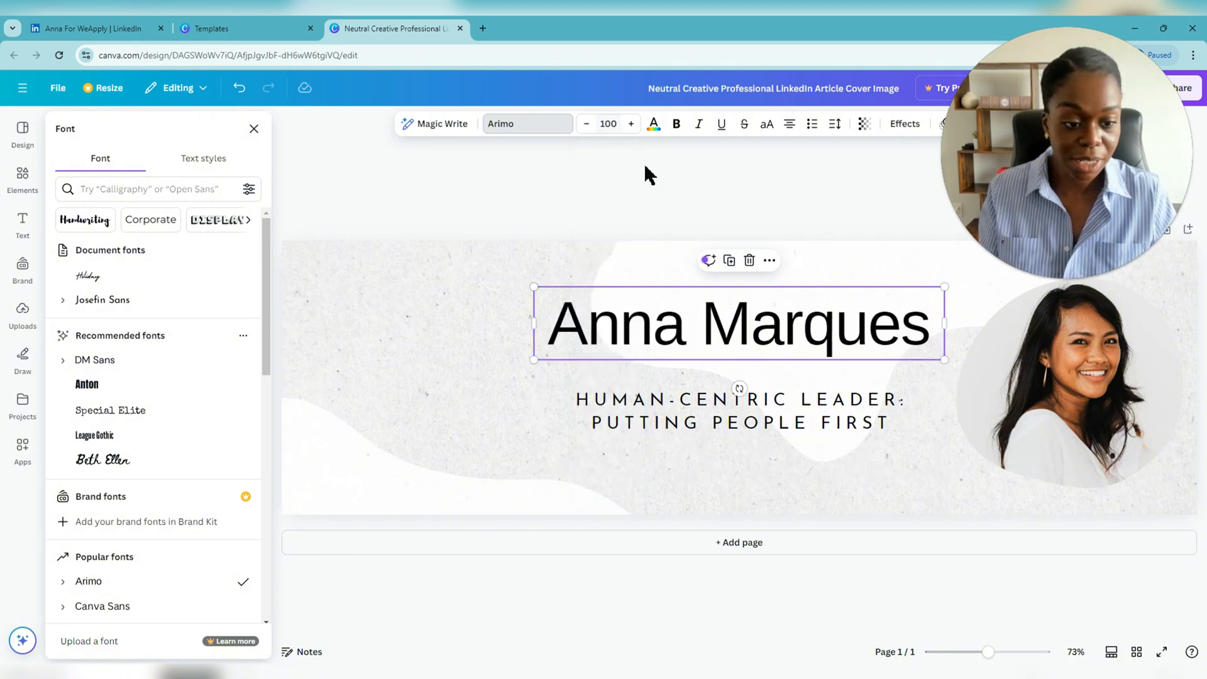
pyautogui.click(676, 126)
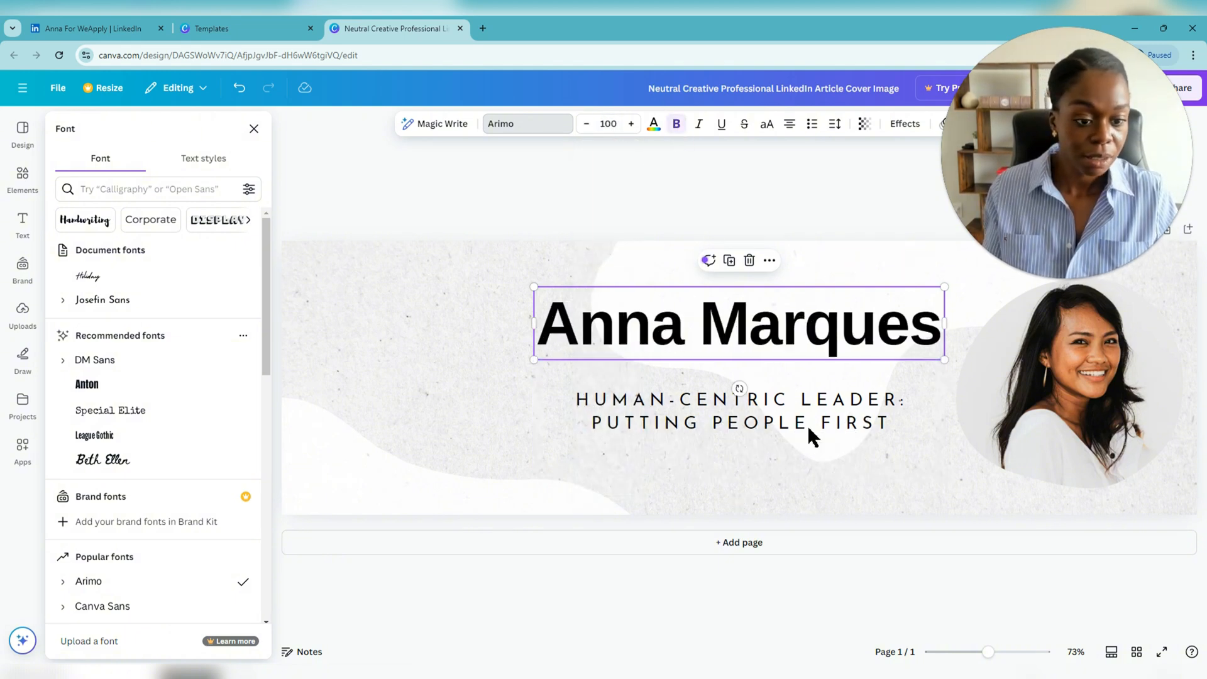
# - Realign the headline and name so the name sits centred above the headline
pyautogui.click(805, 421)
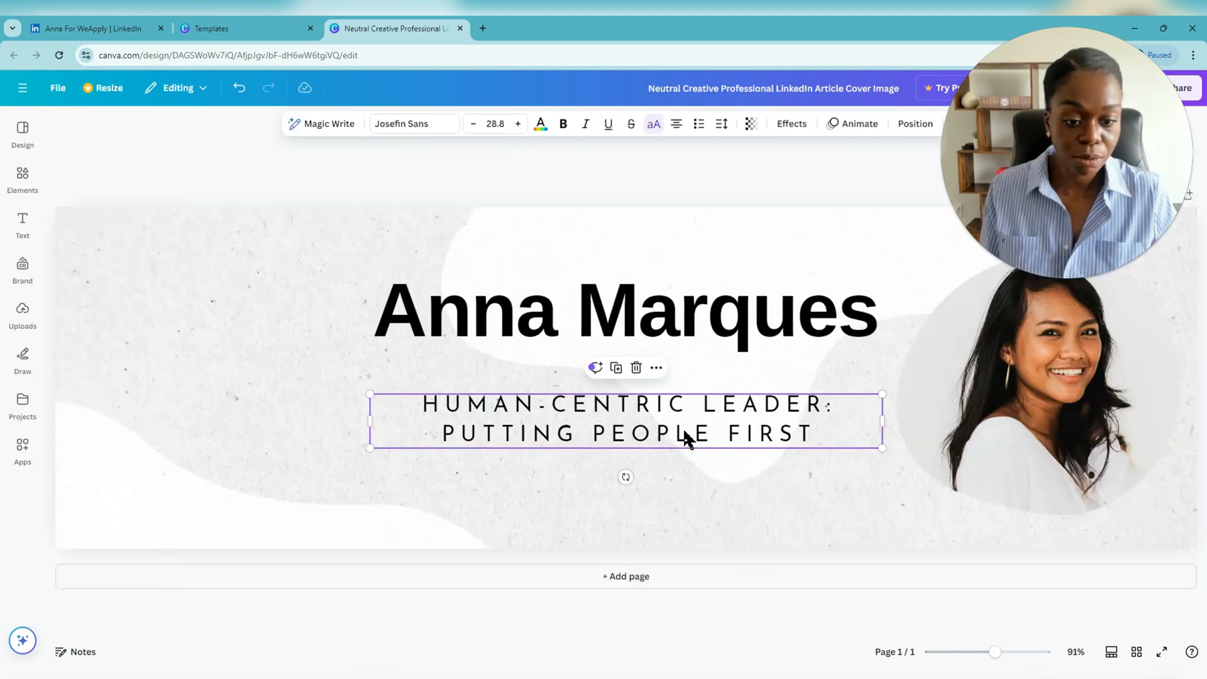
pyautogui.moveTo(687, 437)
pyautogui.mouseDown()
pyautogui.moveTo(690, 416)
pyautogui.moveTo(688, 436)
pyautogui.mouseUp()
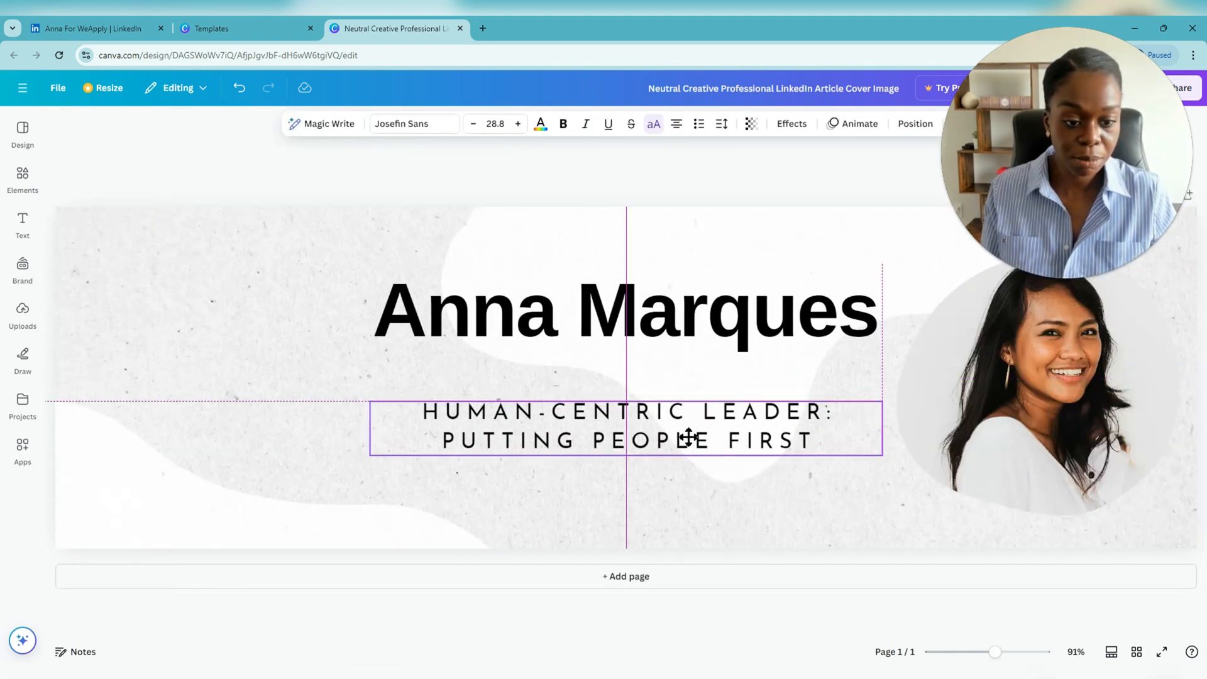
pyautogui.click(733, 334)
pyautogui.moveTo(733, 334); pyautogui.dragTo(725, 345)
# - Flip the portrait photo horizontally so the woman faces the name and headline
pyautogui.click(1046, 376)
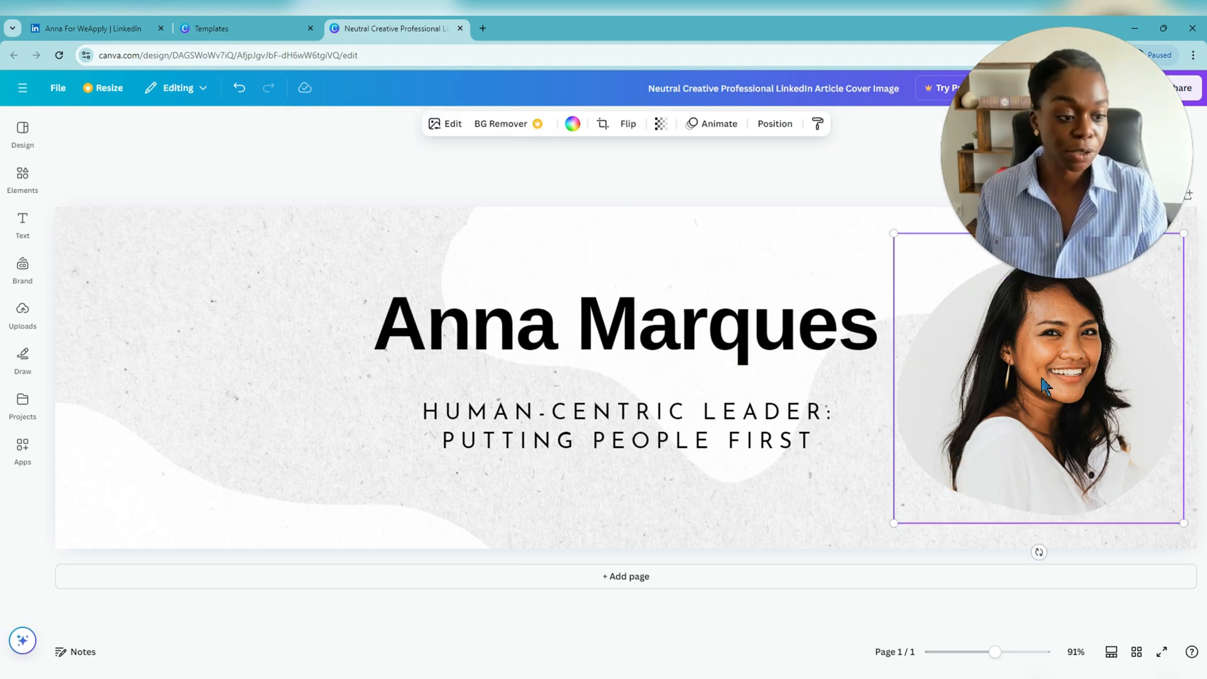
pyautogui.rightClick(1044, 385)
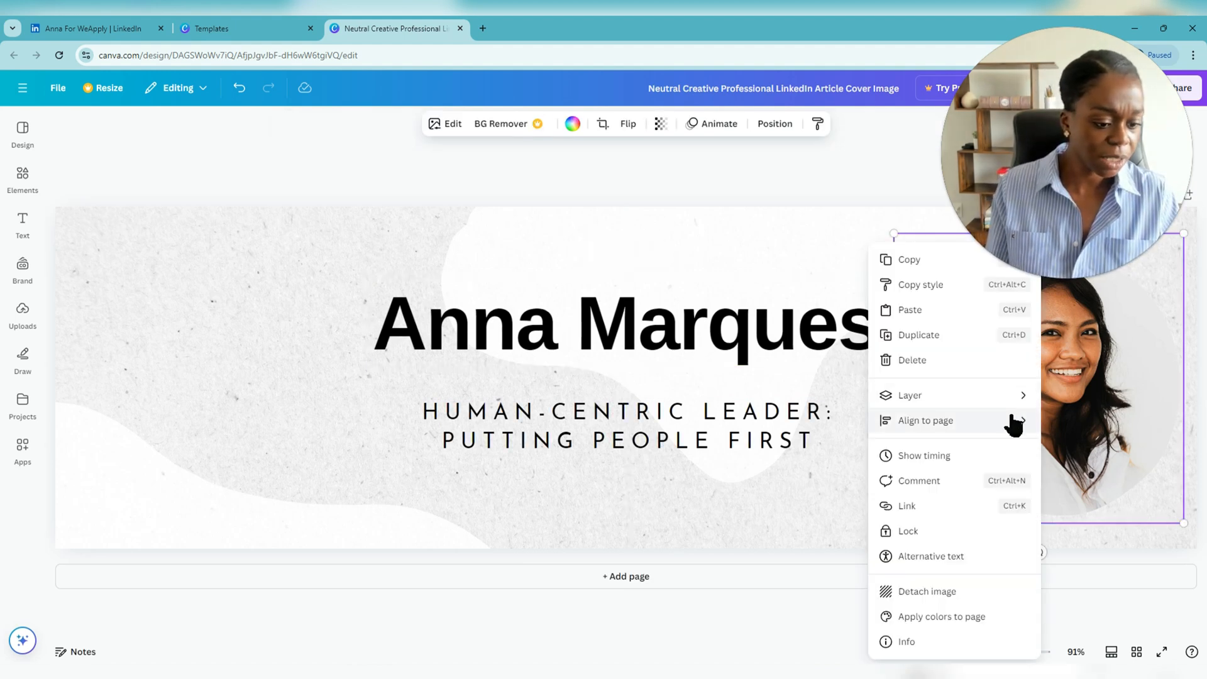
pyautogui.moveTo(1004, 431)
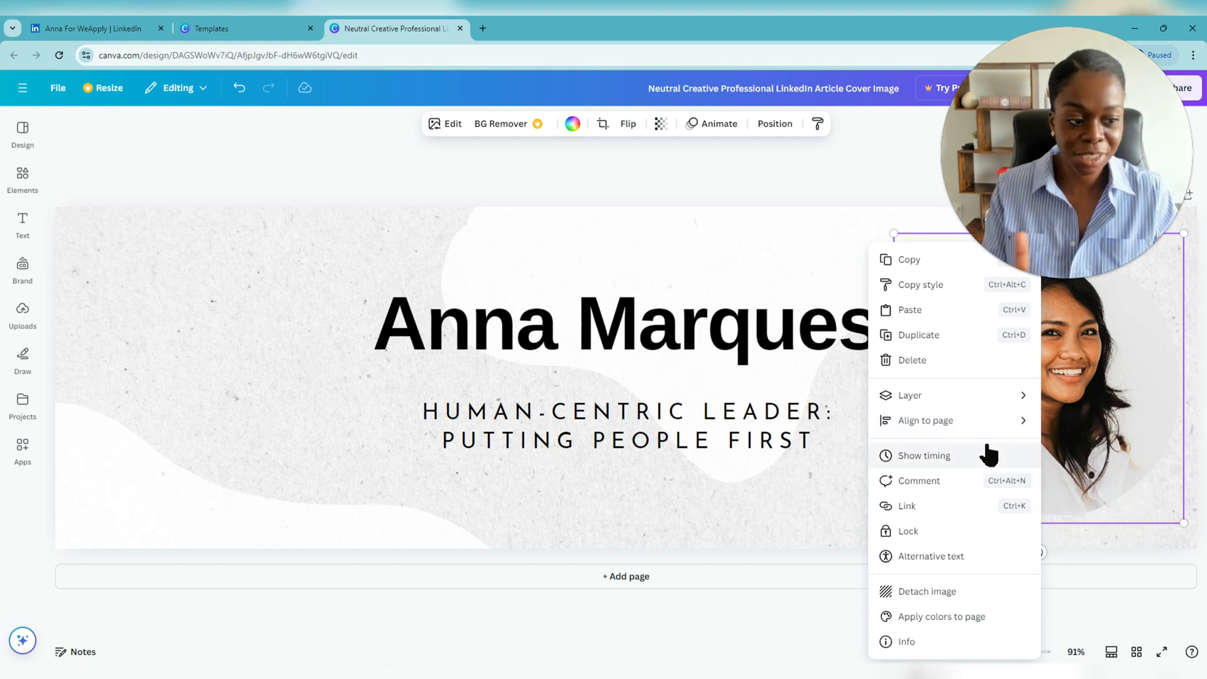
pyautogui.click(626, 133)
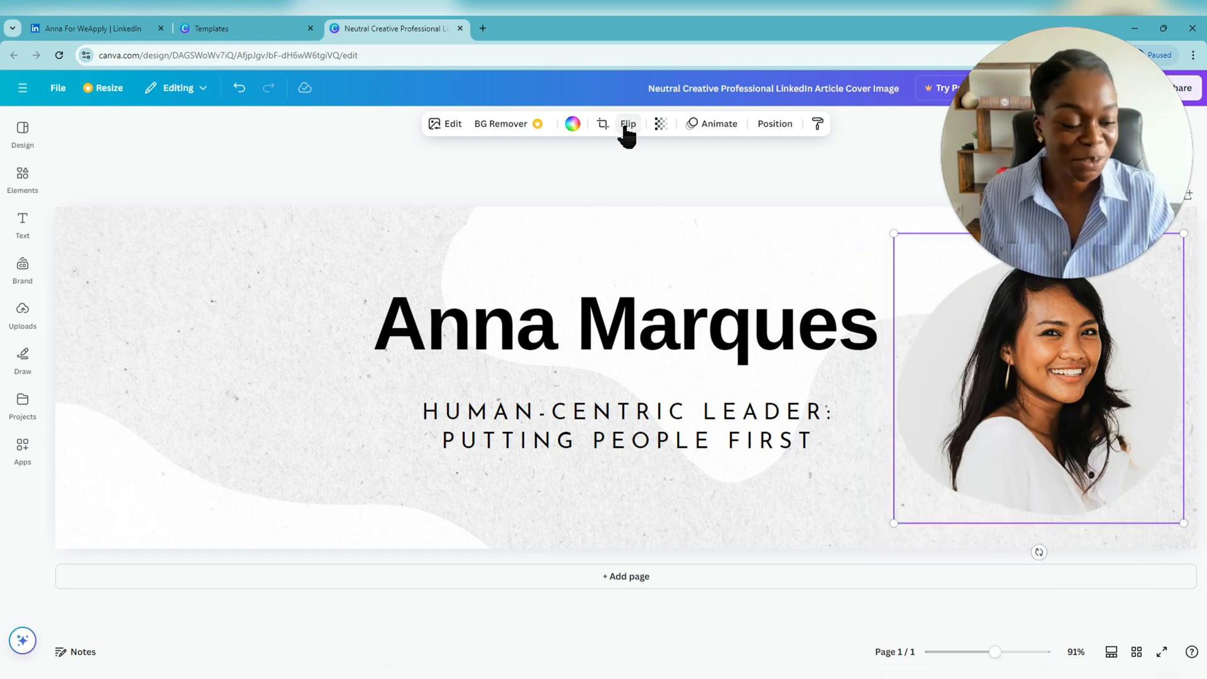
pyautogui.click(625, 129)
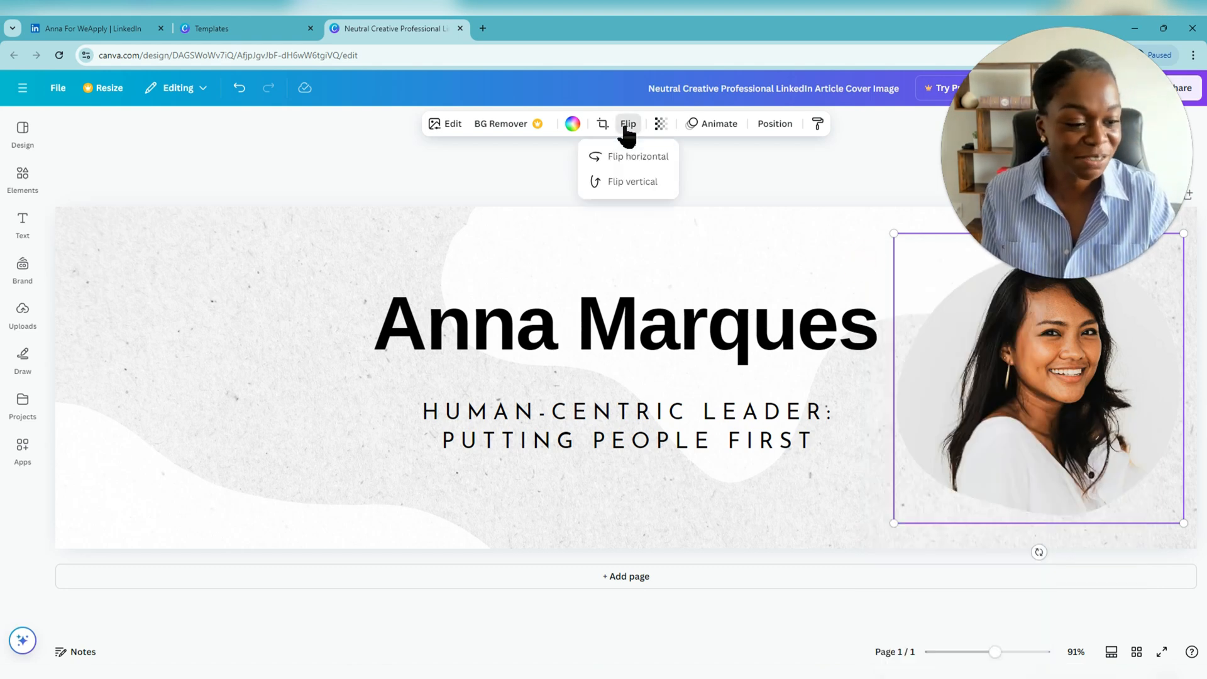
pyautogui.click(632, 164)
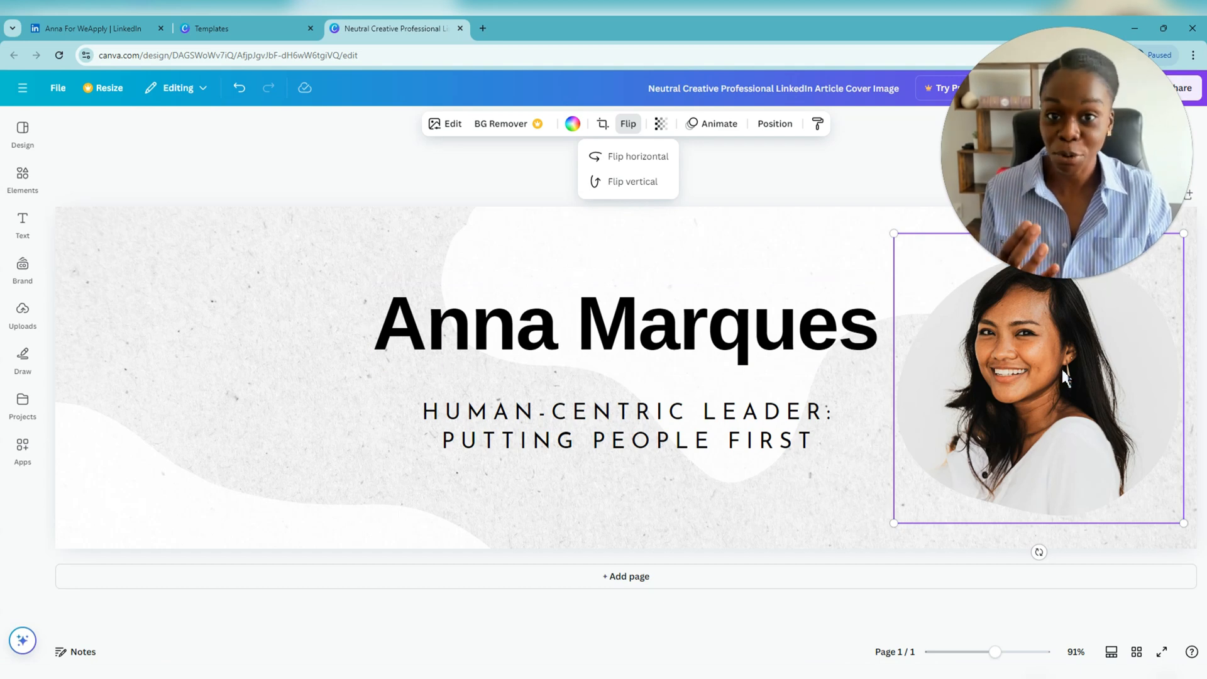
# - Undo the stray photo nudge and heading move, then re-apply the horizontal flip
pyautogui.moveTo(1057, 427); pyautogui.dragTo(1071, 426)
pyautogui.rightClick(1062, 420)
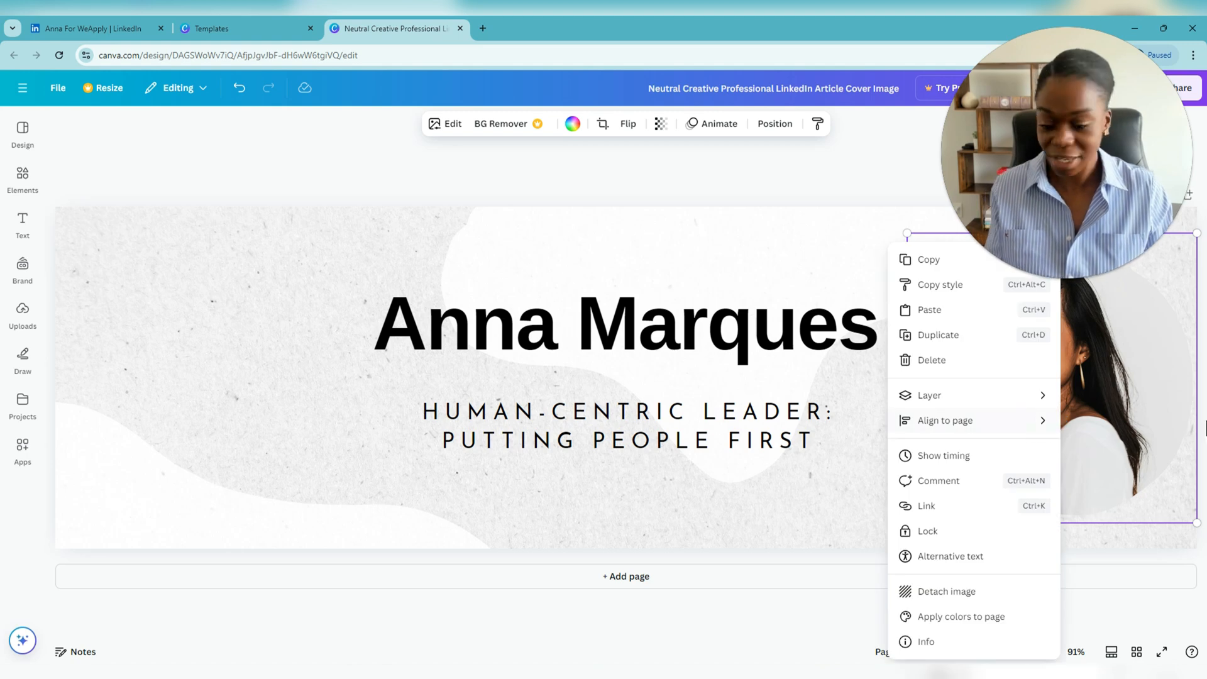
pyautogui.click(1174, 432)
pyautogui.hotkey('ctrl', 'z')
pyautogui.hotkey('ctrl', 'z')
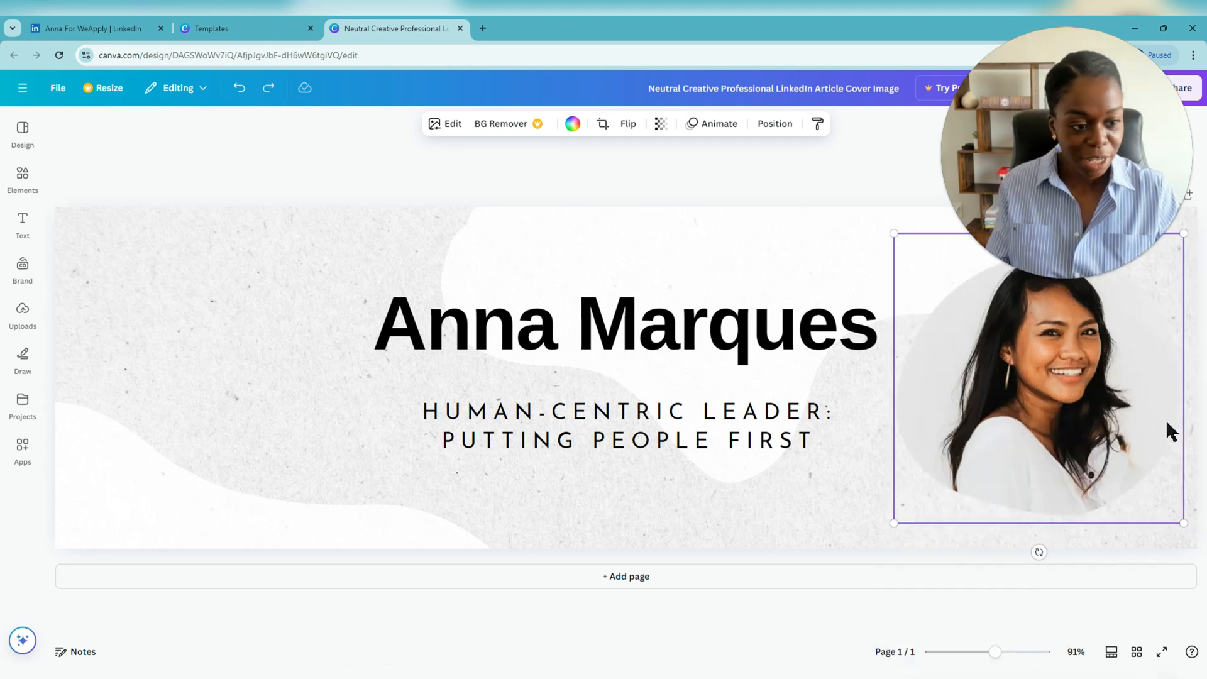
pyautogui.hotkey('ctrl', 'z')
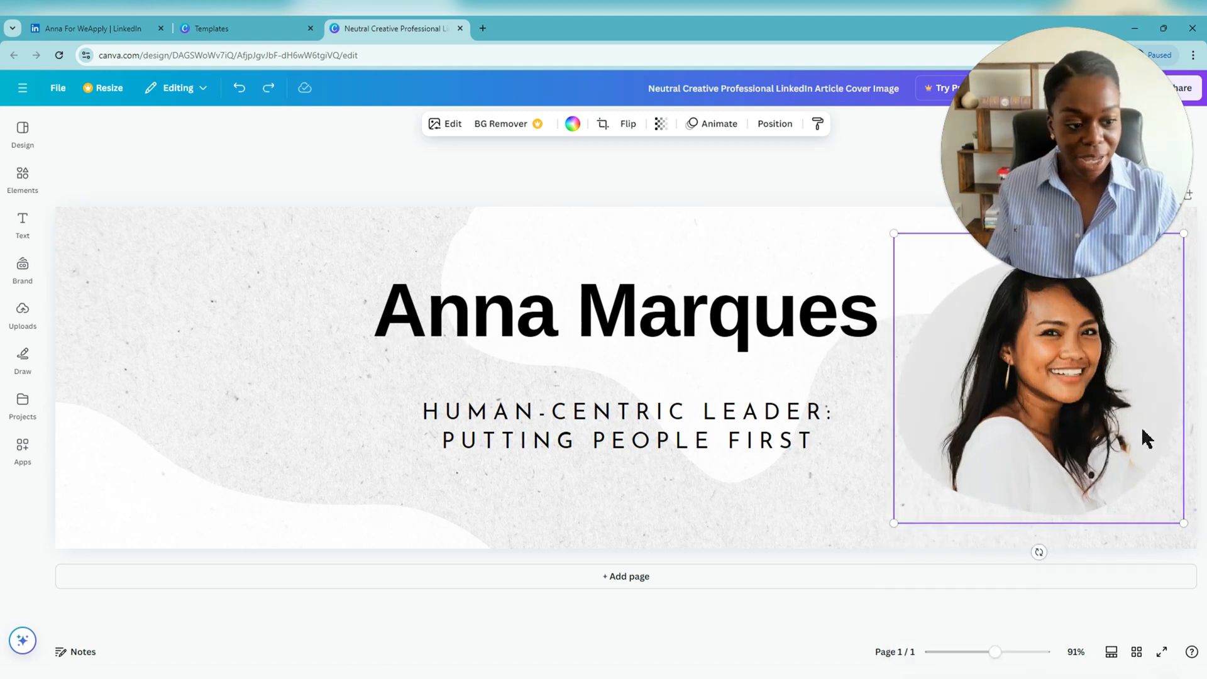
pyautogui.click(629, 124)
pyautogui.click(640, 157)
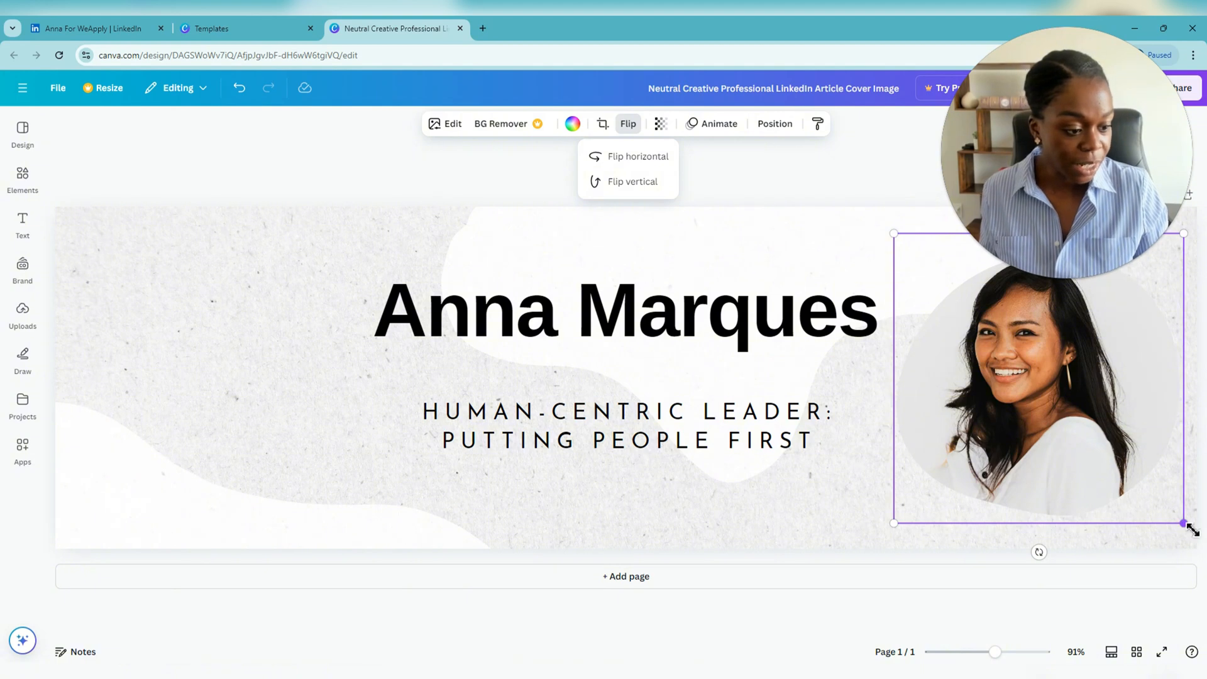
# - Enlarge the circular portrait photo to about 650 × 650 and align it against the banner's right edge
pyautogui.moveTo(1188, 526); pyautogui.dragTo(1199, 659)
pyautogui.moveTo(1082, 466); pyautogui.dragTo(1054, 411)
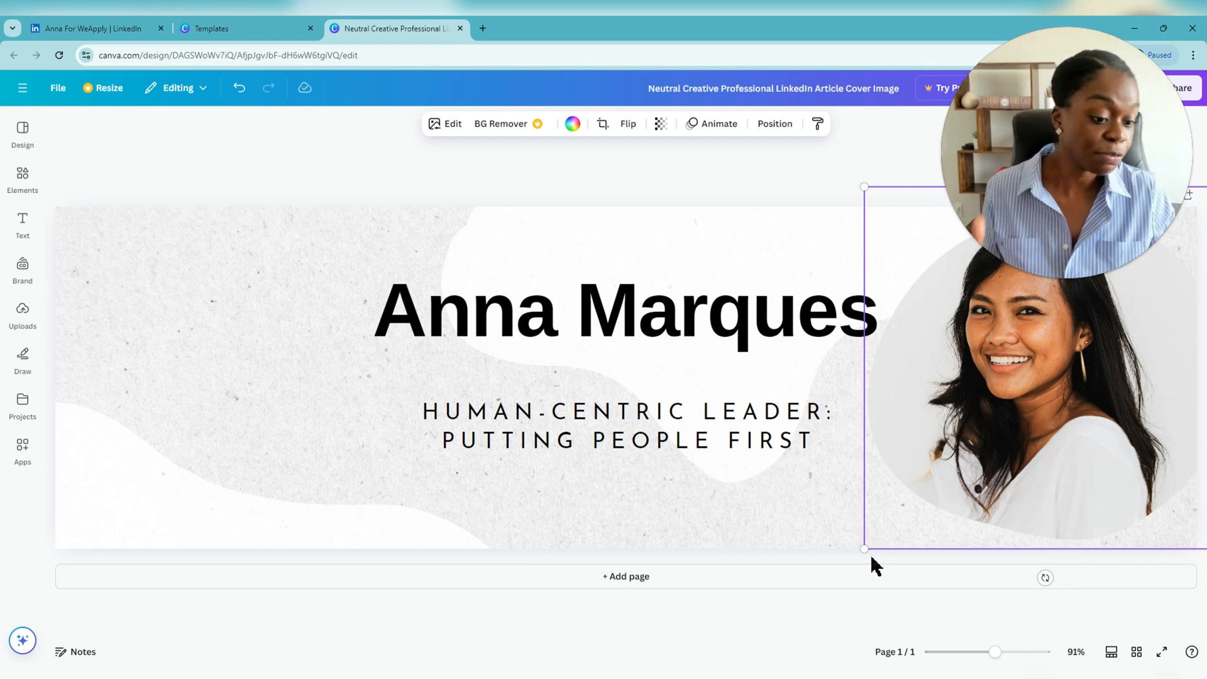
pyautogui.moveTo(868, 552); pyautogui.dragTo(859, 562)
pyautogui.moveTo(1042, 412); pyautogui.dragTo(1055, 420)
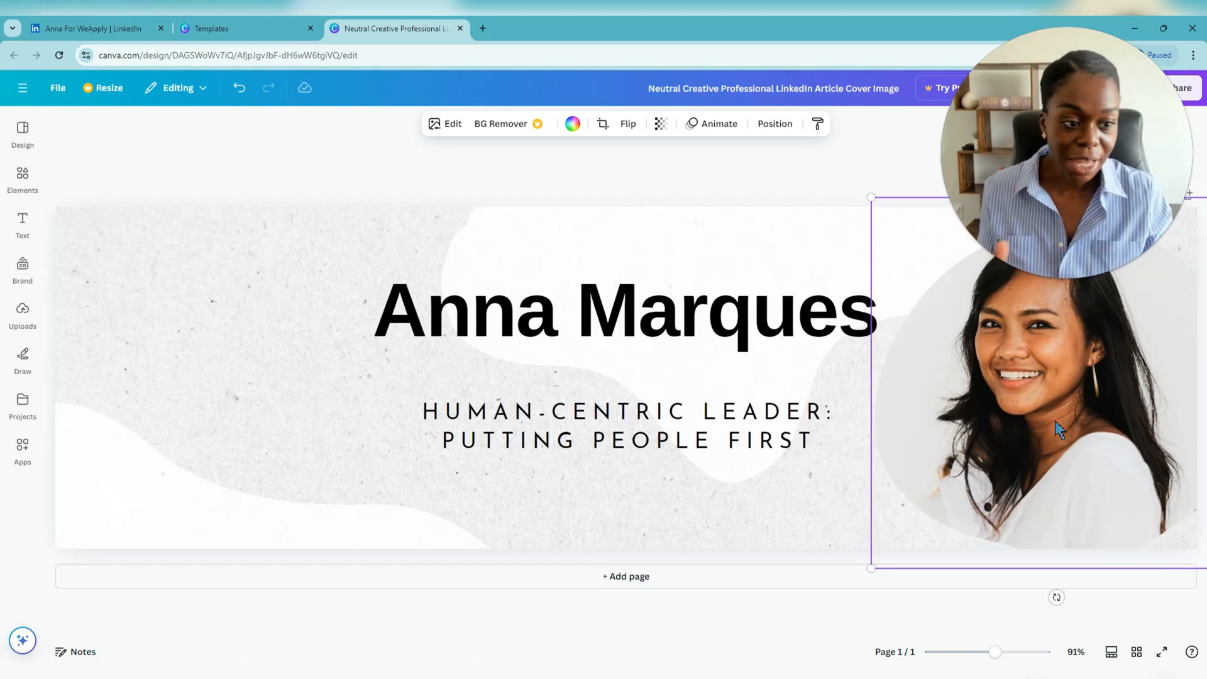
pyautogui.moveTo(1088, 386); pyautogui.dragTo(1093, 380)
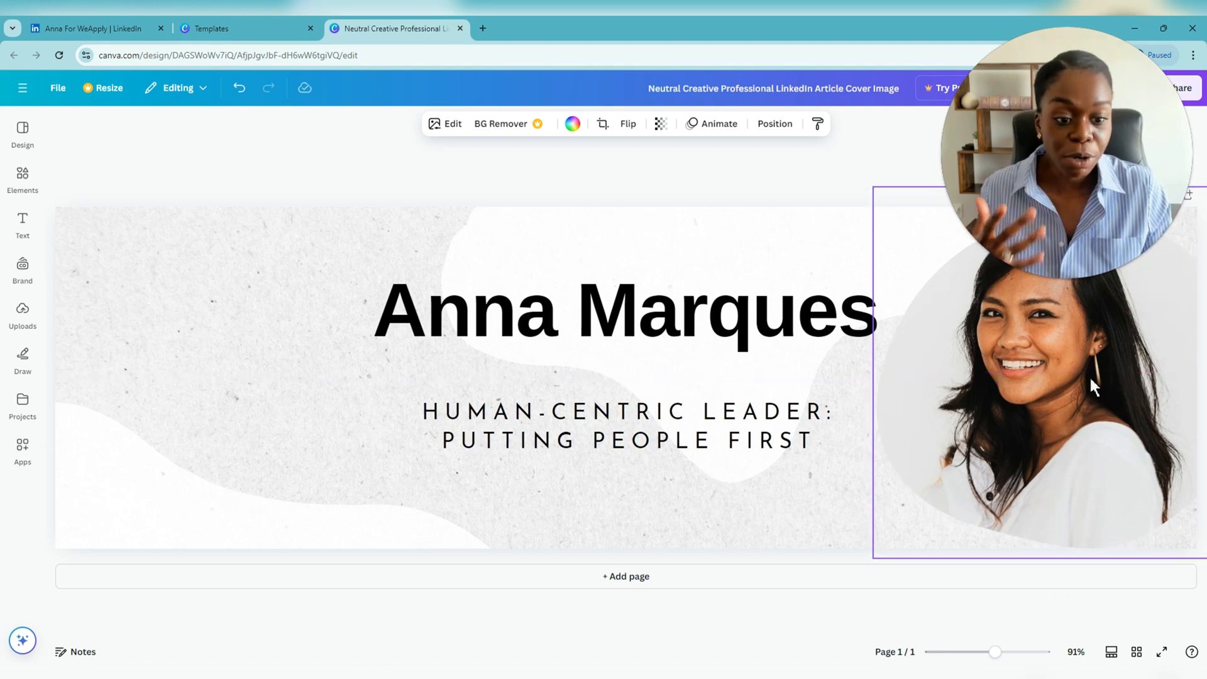
pyautogui.click(621, 338)
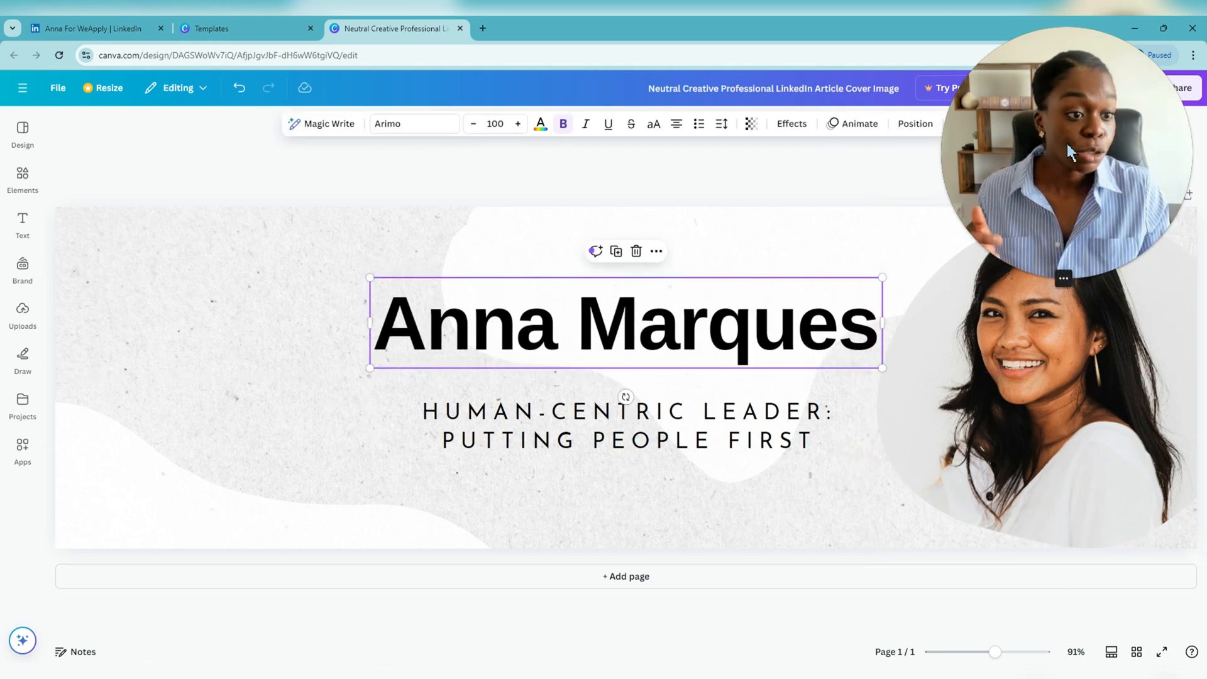
# - Download the banner as a 2,000 × 600 px PNG, then return to the LinkedIn profile
pyautogui.click(1159, 89)
pyautogui.click(979, 344)
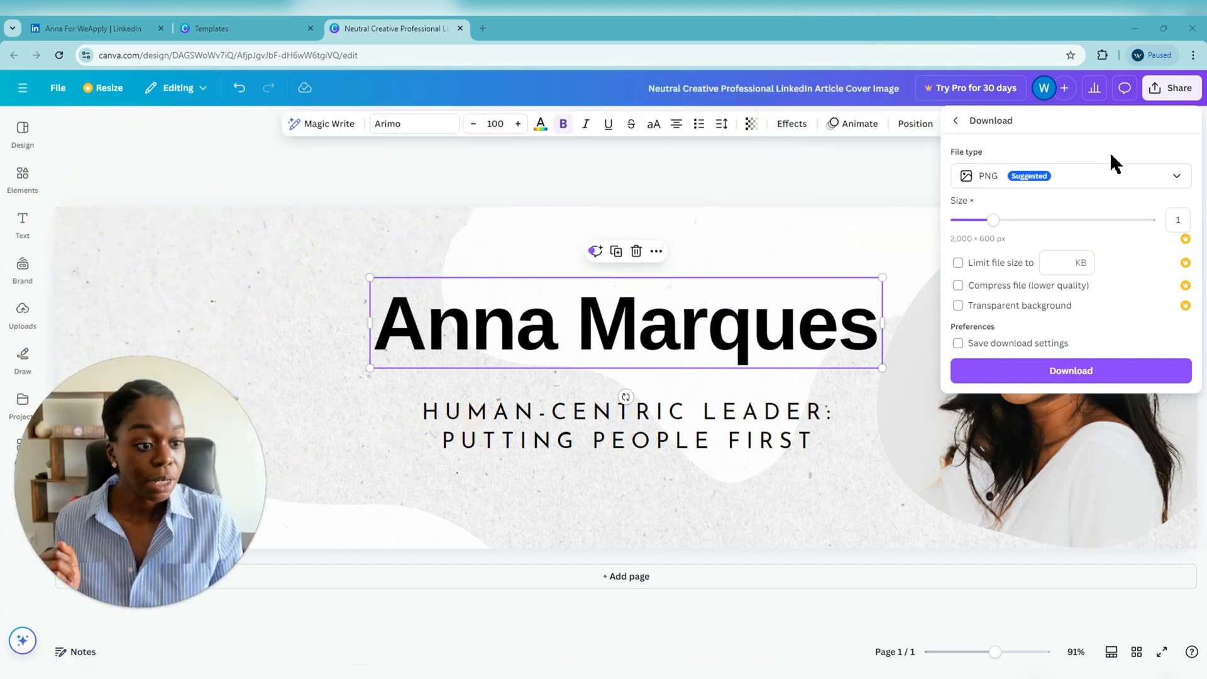
pyautogui.click(1101, 376)
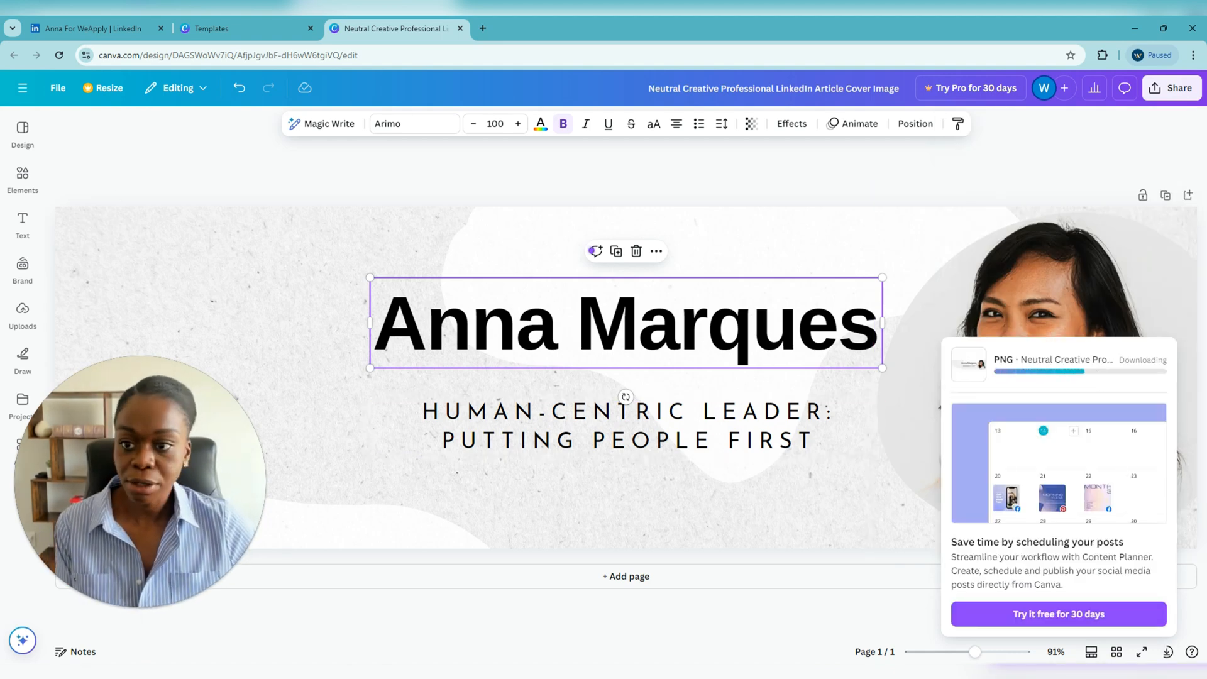
pyautogui.click(120, 29)
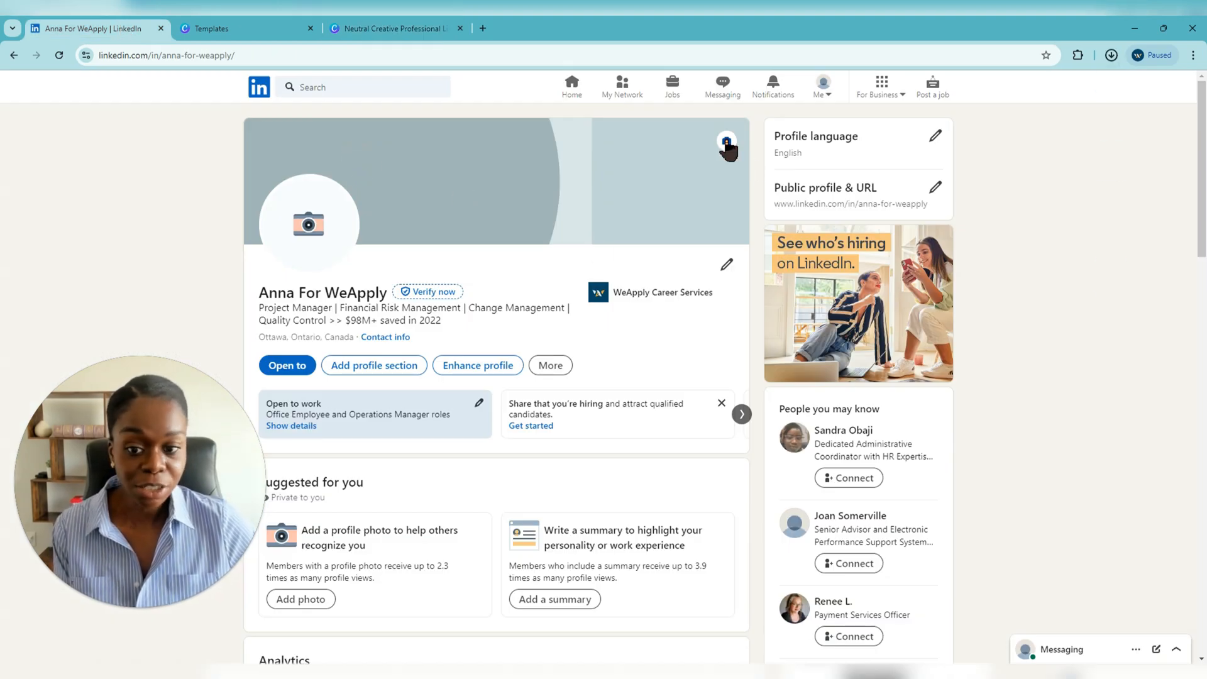
# - Load the downloaded cover PNG from the Downloads folder into LinkedIn's background photo editor
pyautogui.click(725, 142)
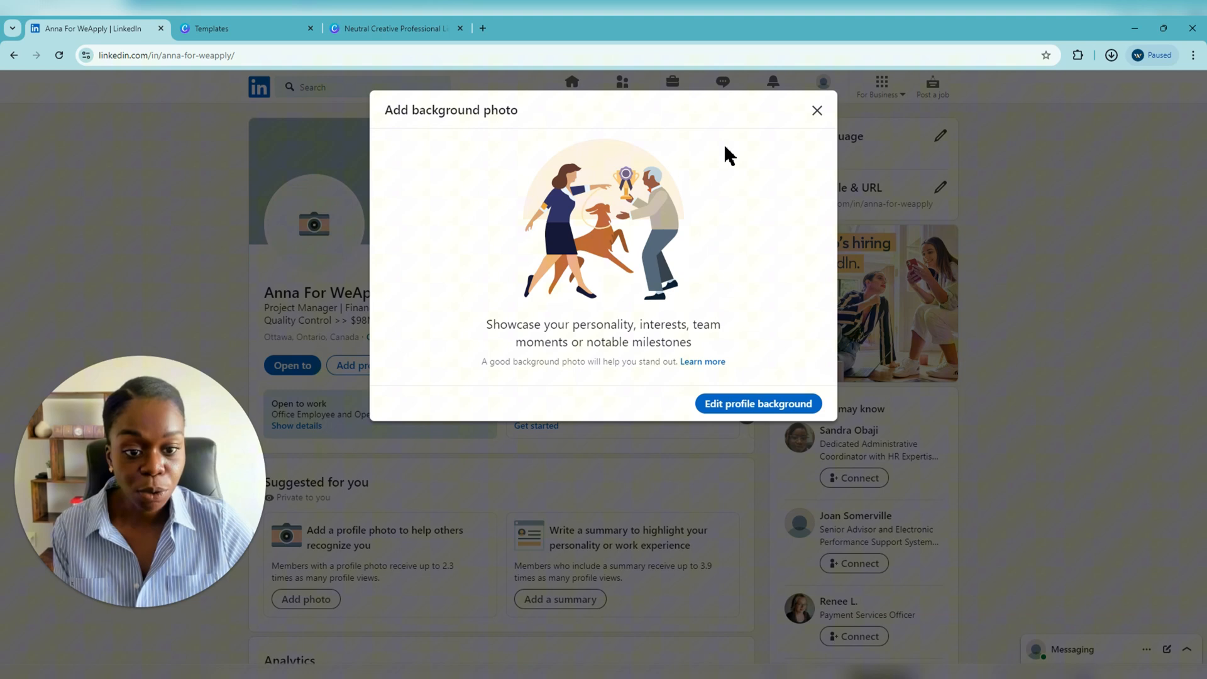
pyautogui.click(785, 408)
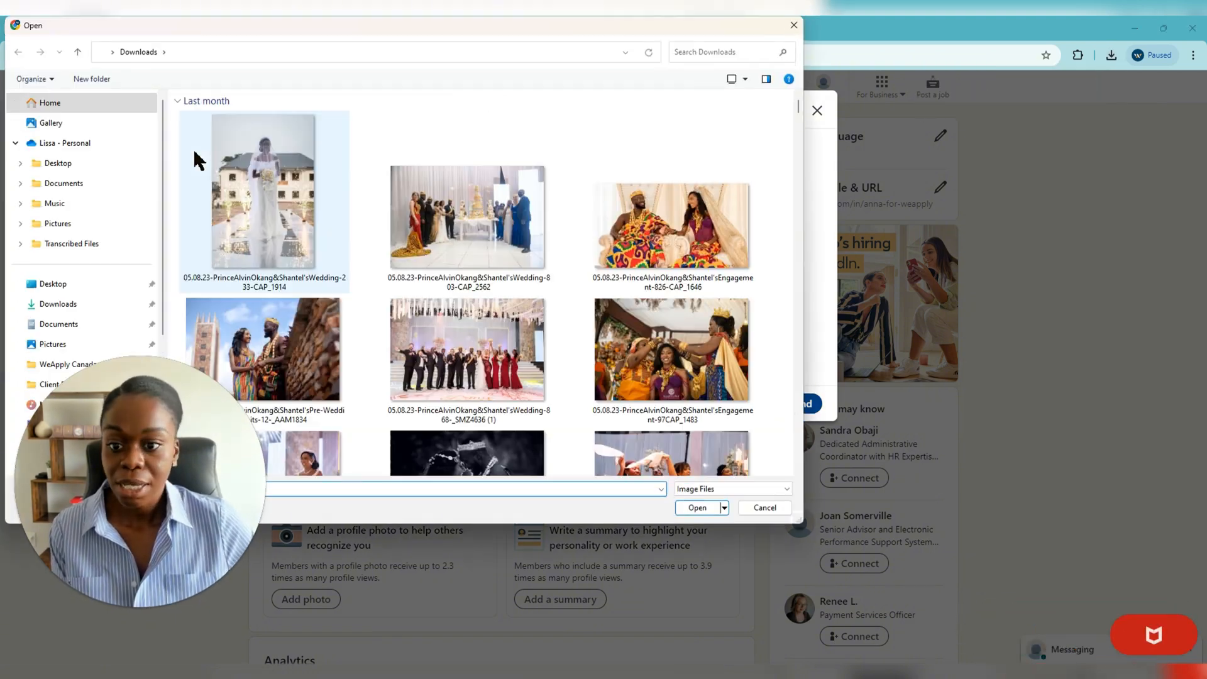
pyautogui.click(57, 304)
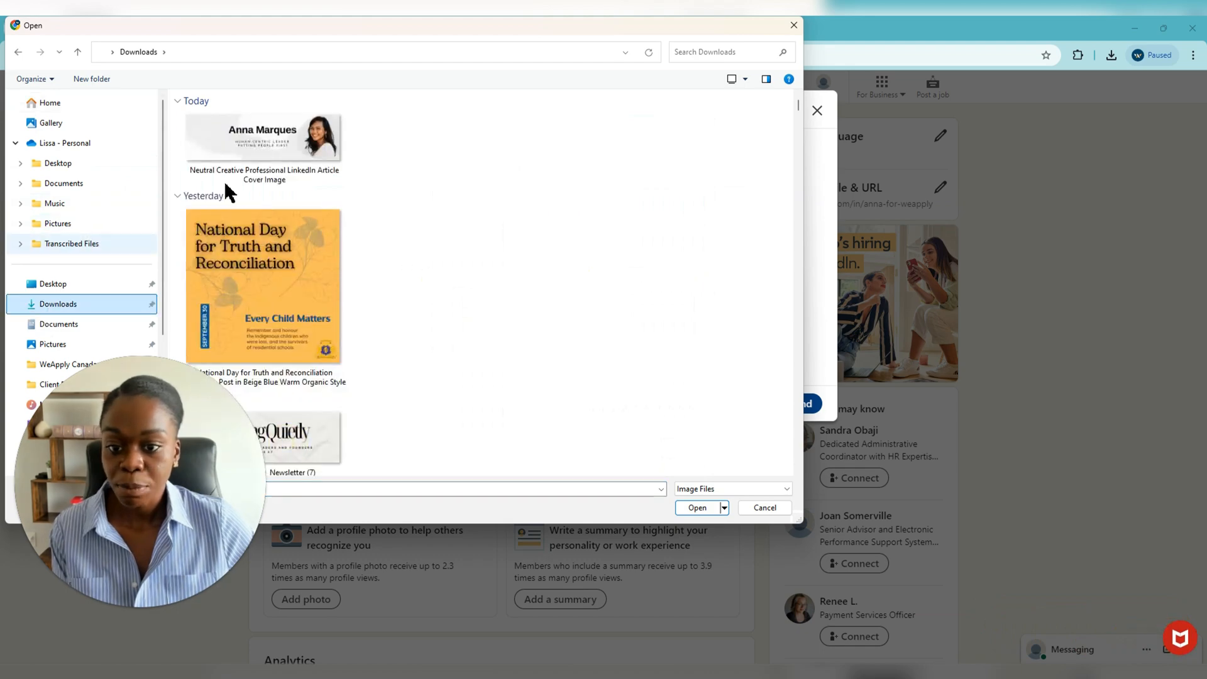
pyautogui.click(279, 136)
pyautogui.doubleClick(280, 135)
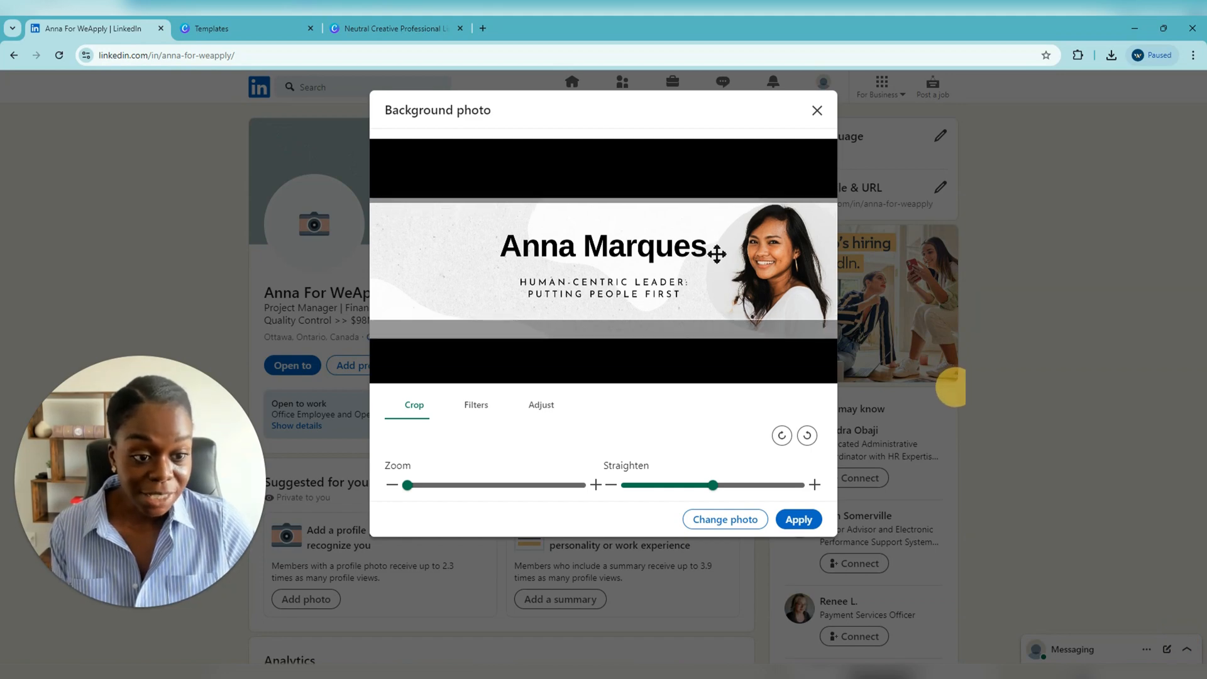
# - Nudge the banner's crop position slightly and apply it as the profile background
pyautogui.moveTo(717, 254); pyautogui.dragTo(716, 252)
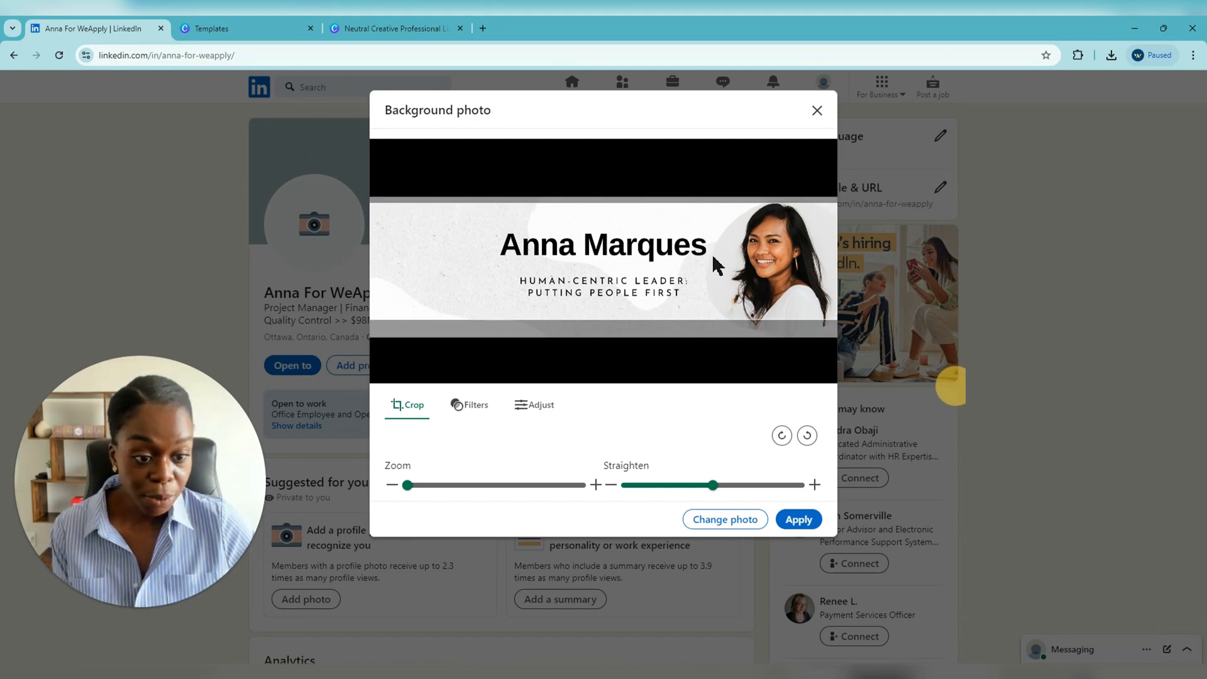
pyautogui.click(803, 515)
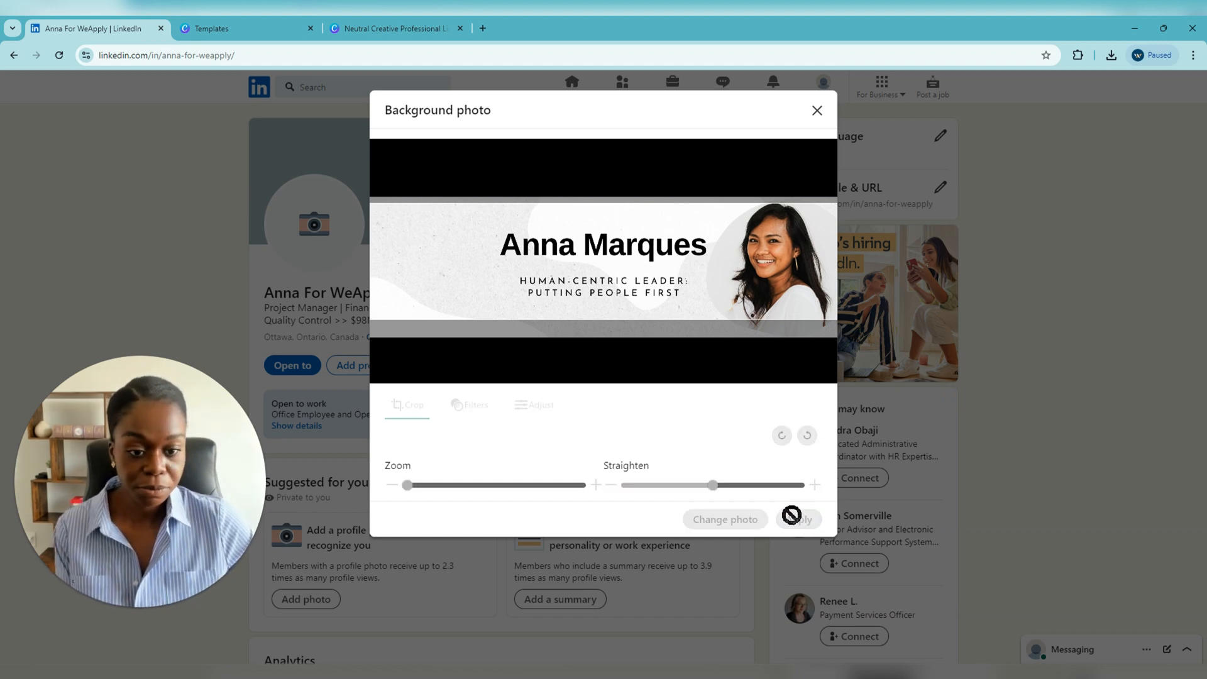